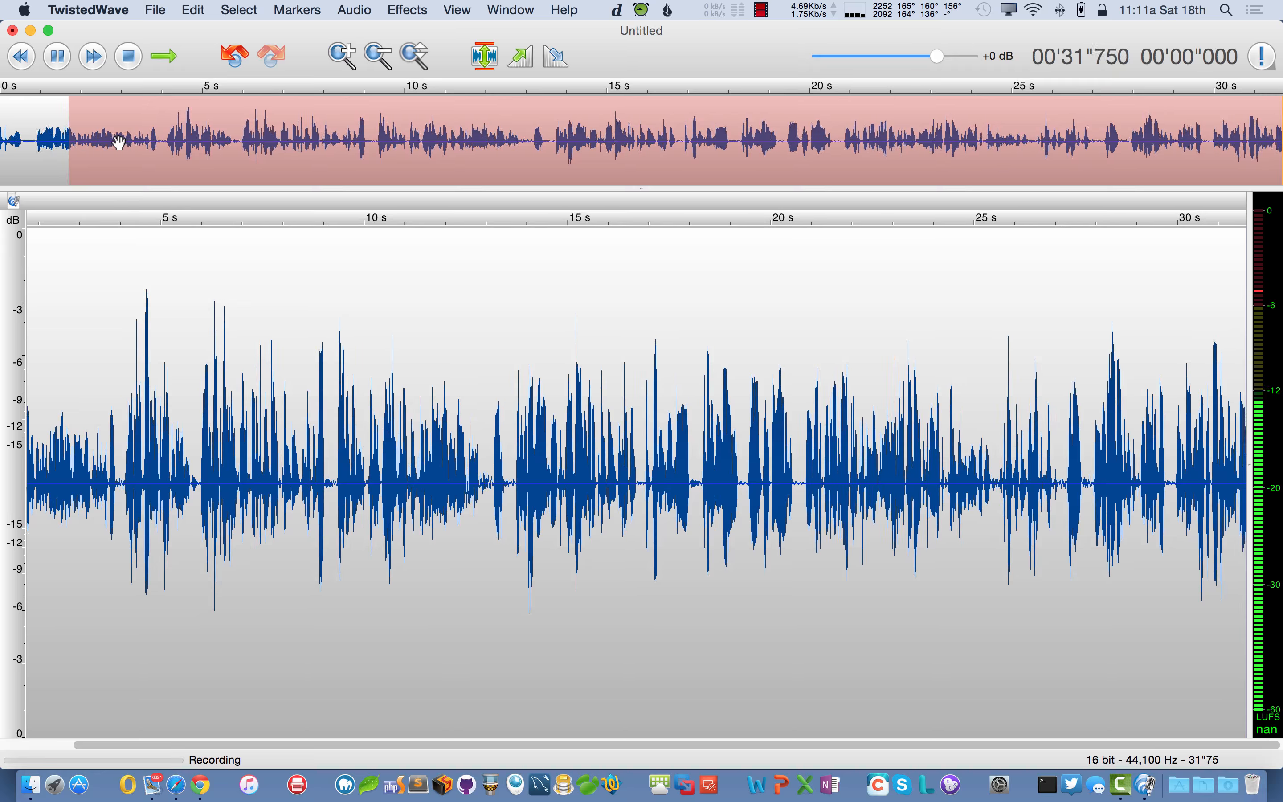
- End the take at about 33.7 s, then zoom and pan the waveform before returning to the full view
{"action": "left_click", "coordinate": [129, 56]}
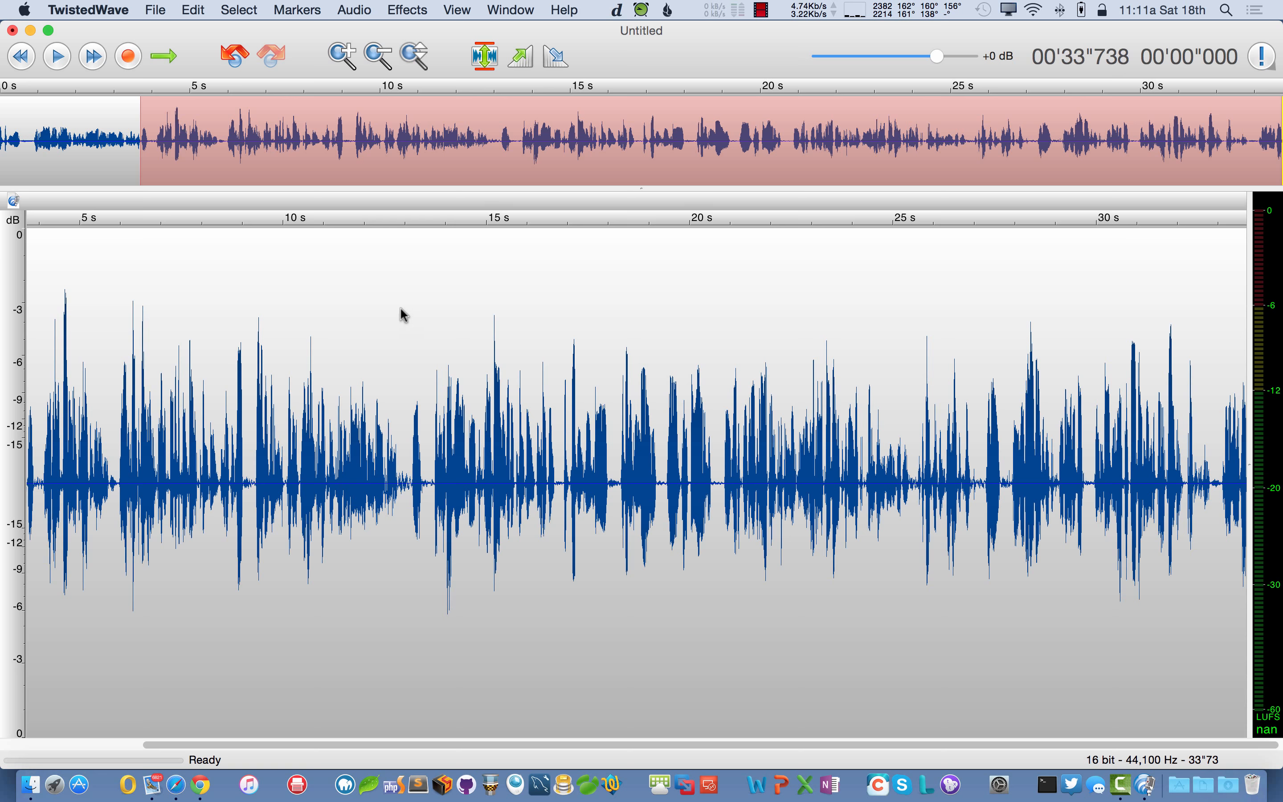
{"action": "scroll", "coordinate": [402, 315], "scroll_direction": "up", "scroll_amount": 15}
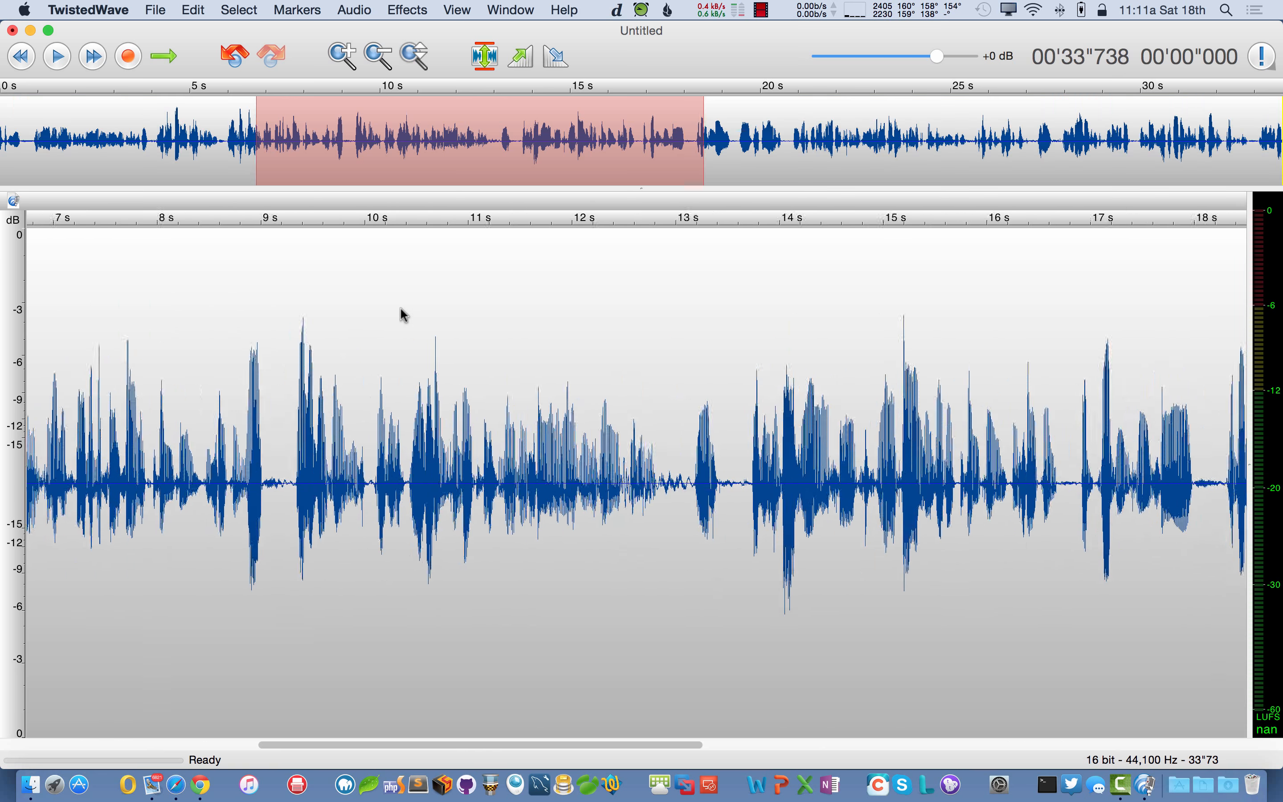
{"action": "scroll", "coordinate": [401, 312], "scroll_direction": "down", "scroll_amount": 15}
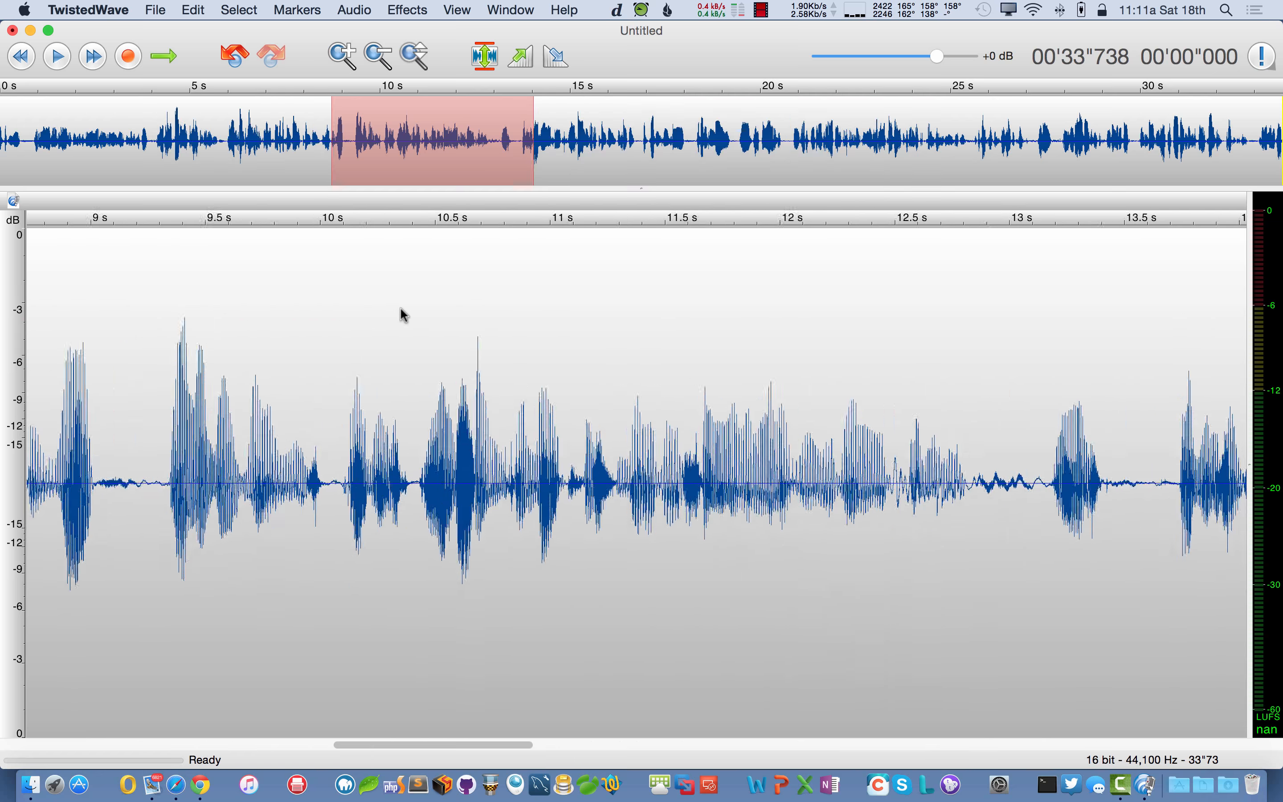
{"action": "scroll", "coordinate": [401, 314], "scroll_direction": "up", "scroll_amount": 6}
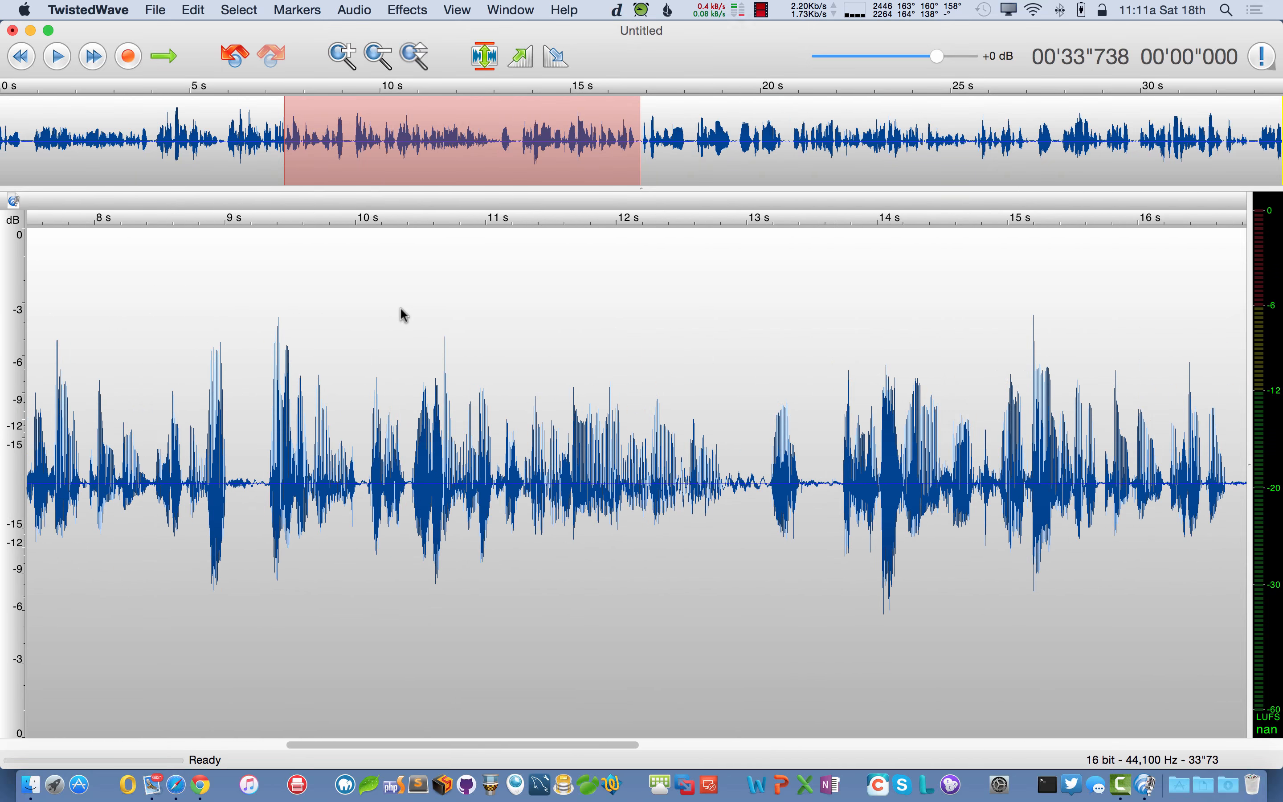
{"action": "scroll", "coordinate": [401, 314], "scroll_direction": "right", "scroll_amount": 3}
{"action": "scroll", "coordinate": [402, 314], "scroll_direction": "right", "scroll_amount": 5}
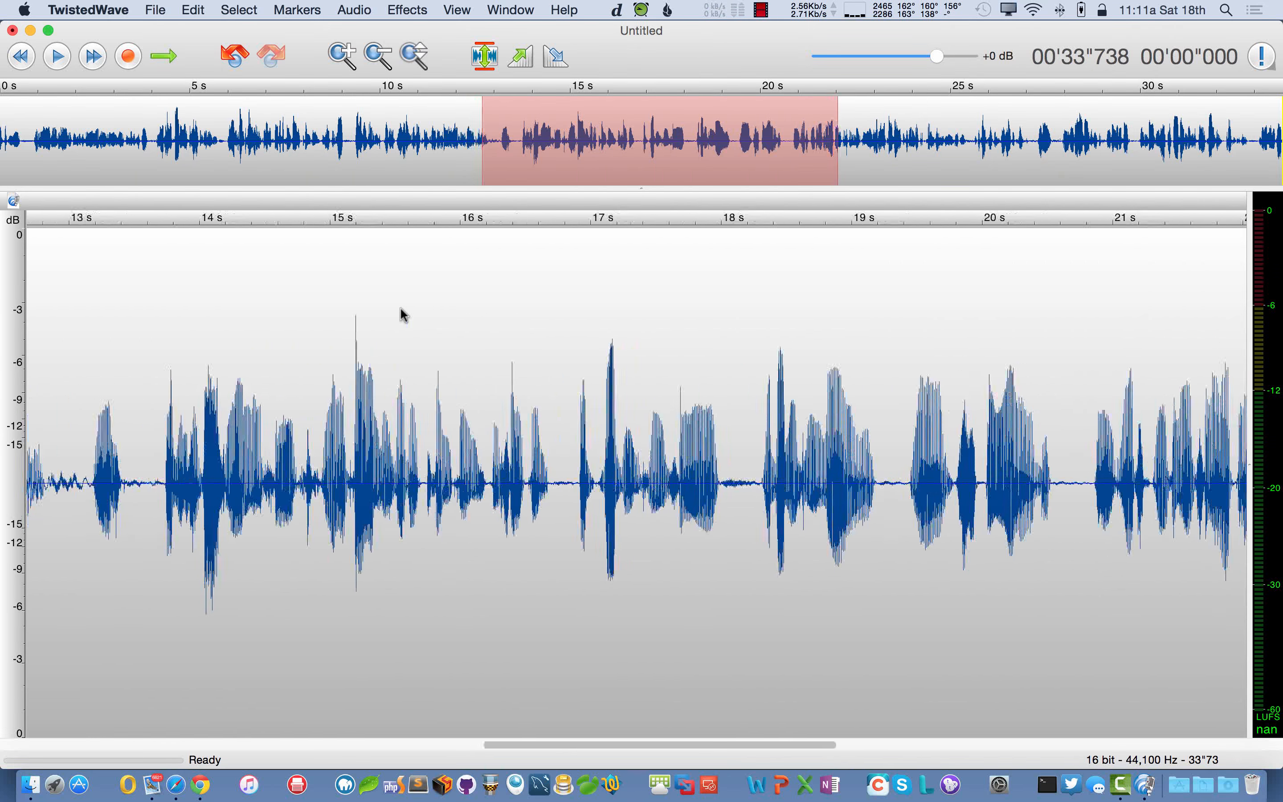
{"action": "scroll", "coordinate": [401, 314], "scroll_direction": "left", "scroll_amount": 5}
{"action": "scroll", "coordinate": [402, 314], "scroll_direction": "right", "scroll_amount": 5}
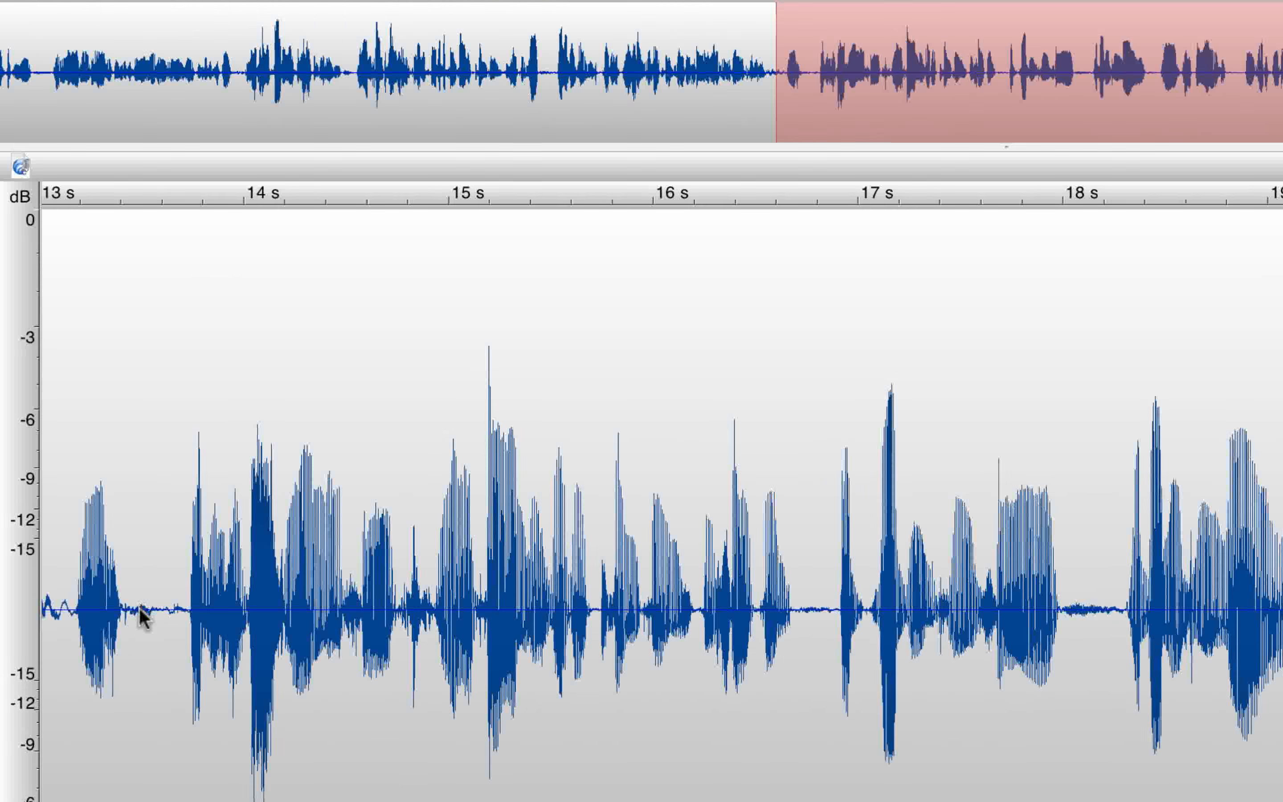
{"action": "scroll", "coordinate": [143, 615], "scroll_direction": "up", "scroll_amount": 6}
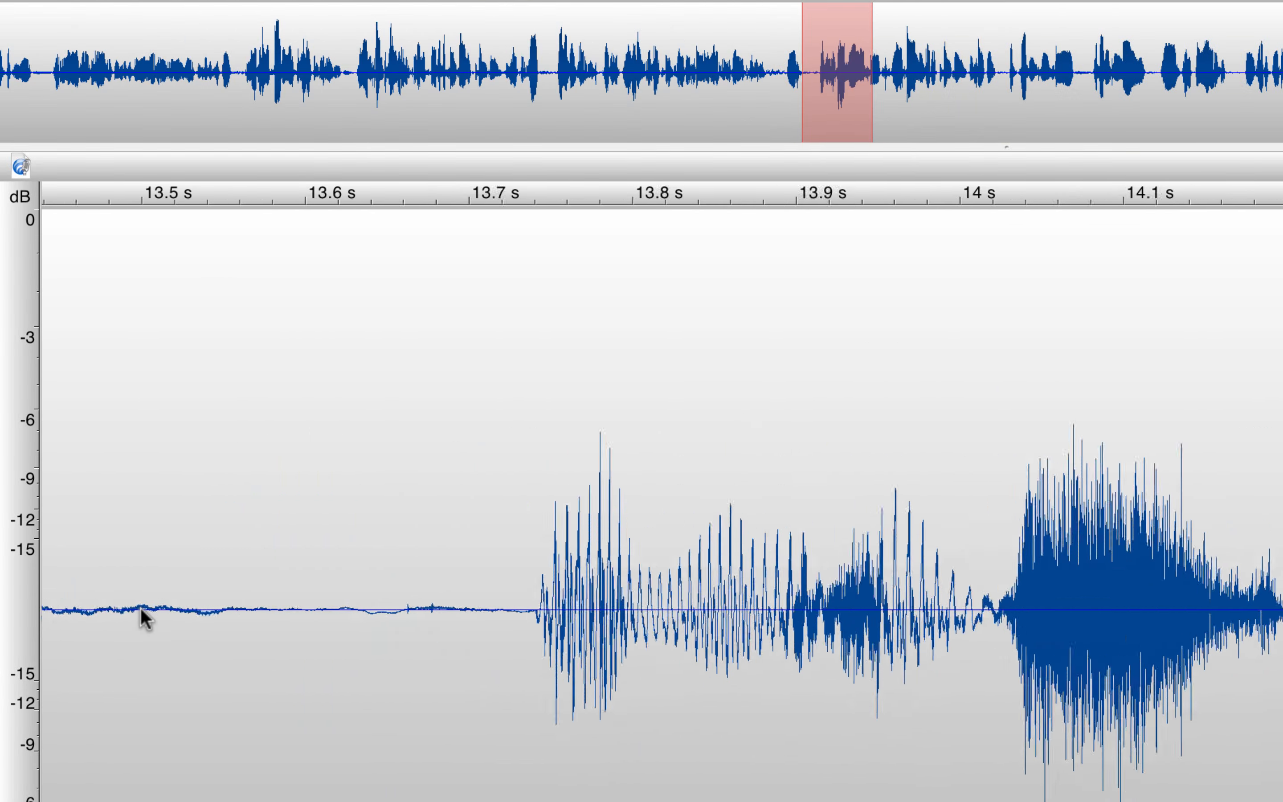
{"action": "scroll", "coordinate": [143, 615], "scroll_direction": "down", "scroll_amount": 4}
{"action": "scroll", "coordinate": [142, 611], "scroll_direction": "down", "scroll_amount": 5}
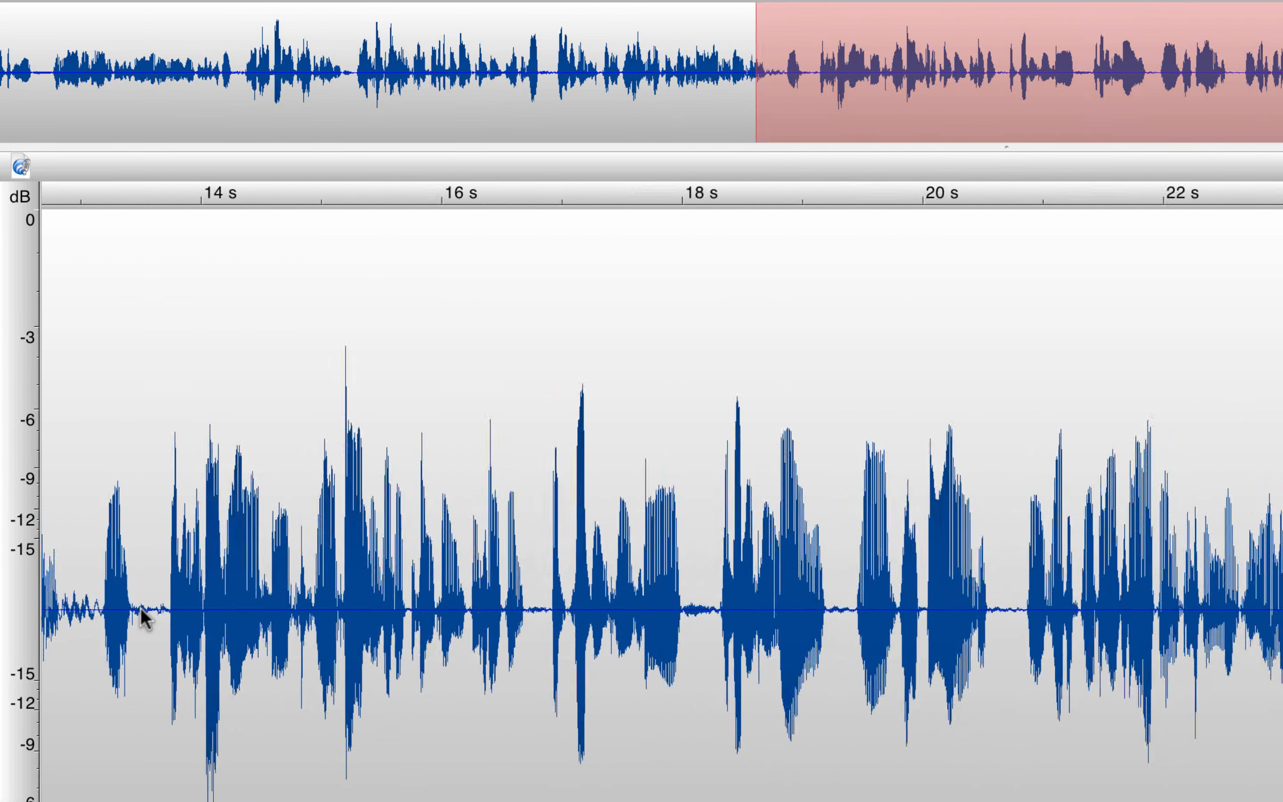
{"action": "scroll", "coordinate": [142, 610], "scroll_direction": "up", "scroll_amount": 6}
{"action": "scroll", "coordinate": [142, 610], "scroll_direction": "down", "scroll_amount": 3}
{"action": "scroll", "coordinate": [143, 612], "scroll_direction": "up", "scroll_amount": 3}
{"action": "scroll", "coordinate": [143, 613], "scroll_direction": "down", "scroll_amount": 4}
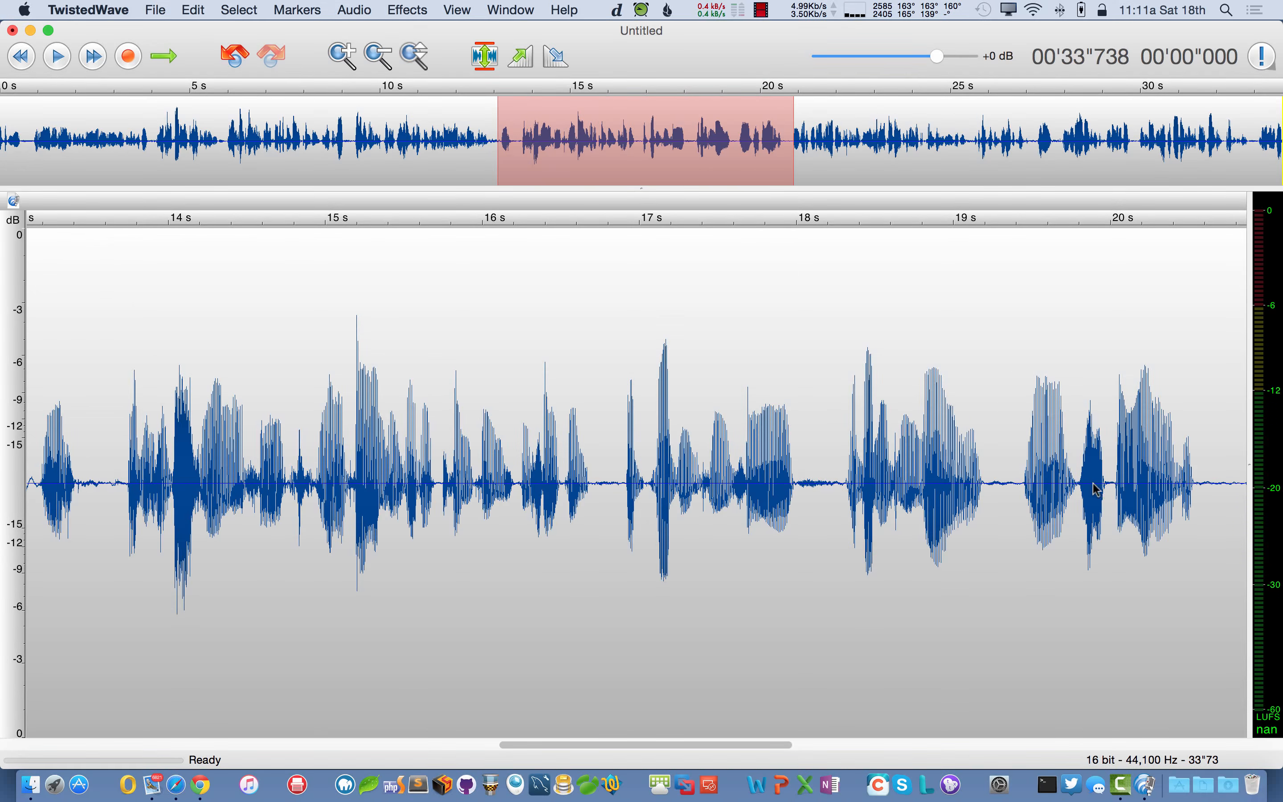
{"action": "scroll", "coordinate": [1097, 489], "scroll_direction": "up", "scroll_amount": 6}
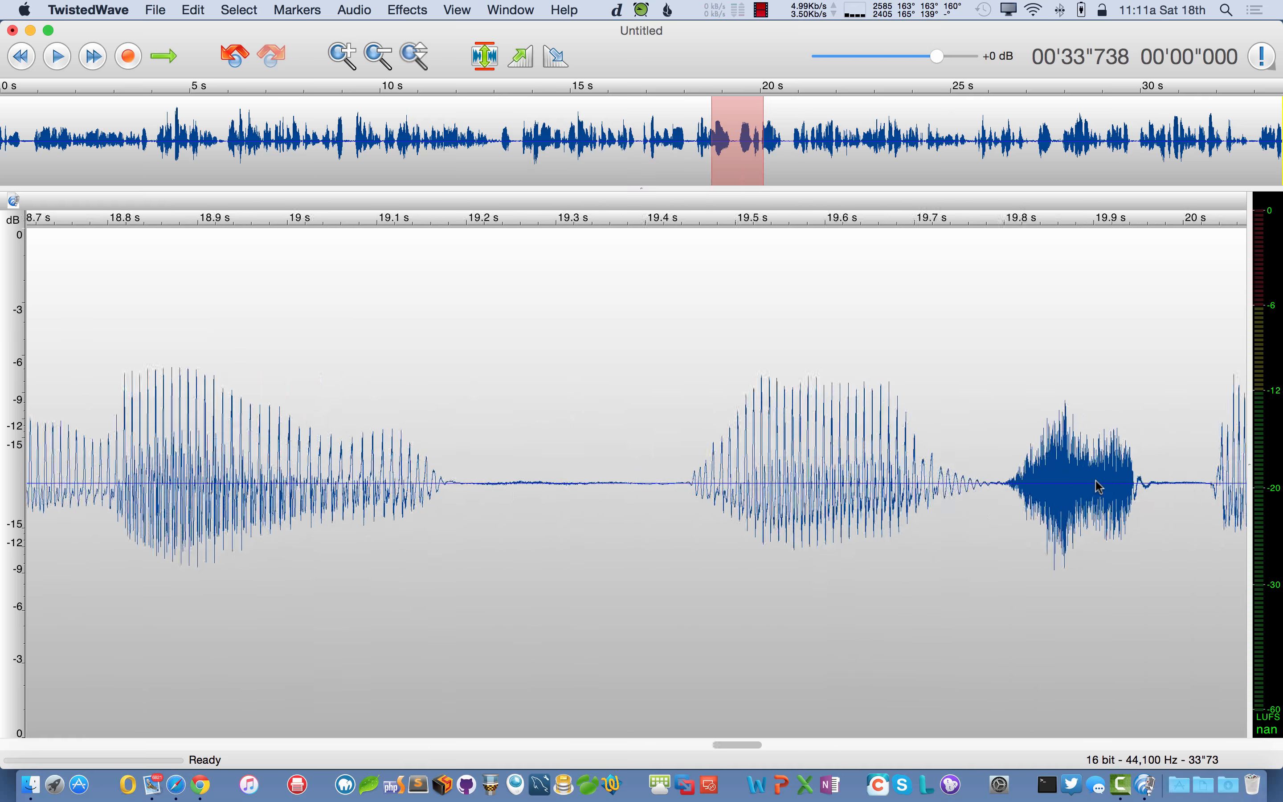
{"action": "scroll", "coordinate": [1097, 489], "scroll_direction": "down", "scroll_amount": 6}
{"action": "scroll", "coordinate": [366, 429], "scroll_direction": "left", "scroll_amount": 3}
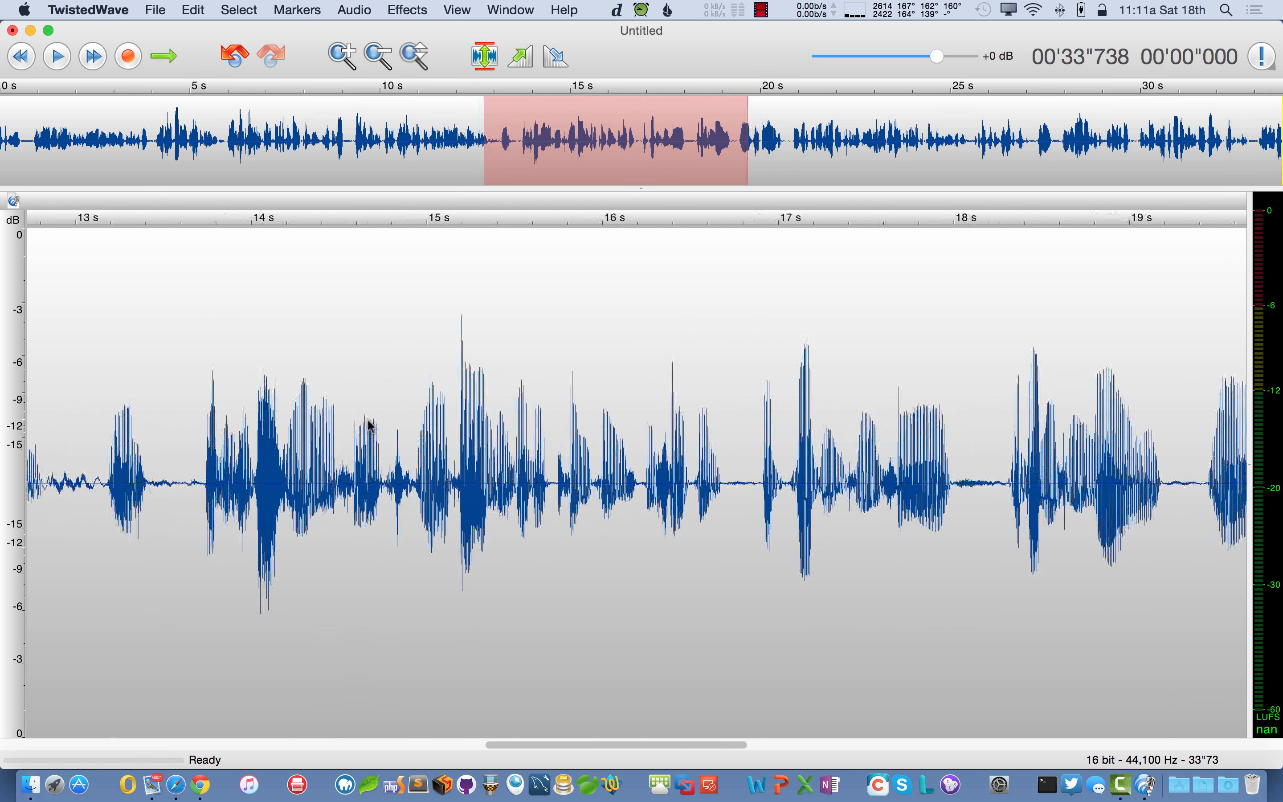
{"action": "scroll", "coordinate": [305, 417], "scroll_direction": "down", "scroll_amount": 5}
{"action": "scroll", "coordinate": [306, 414], "scroll_direction": "down", "scroll_amount": 2}
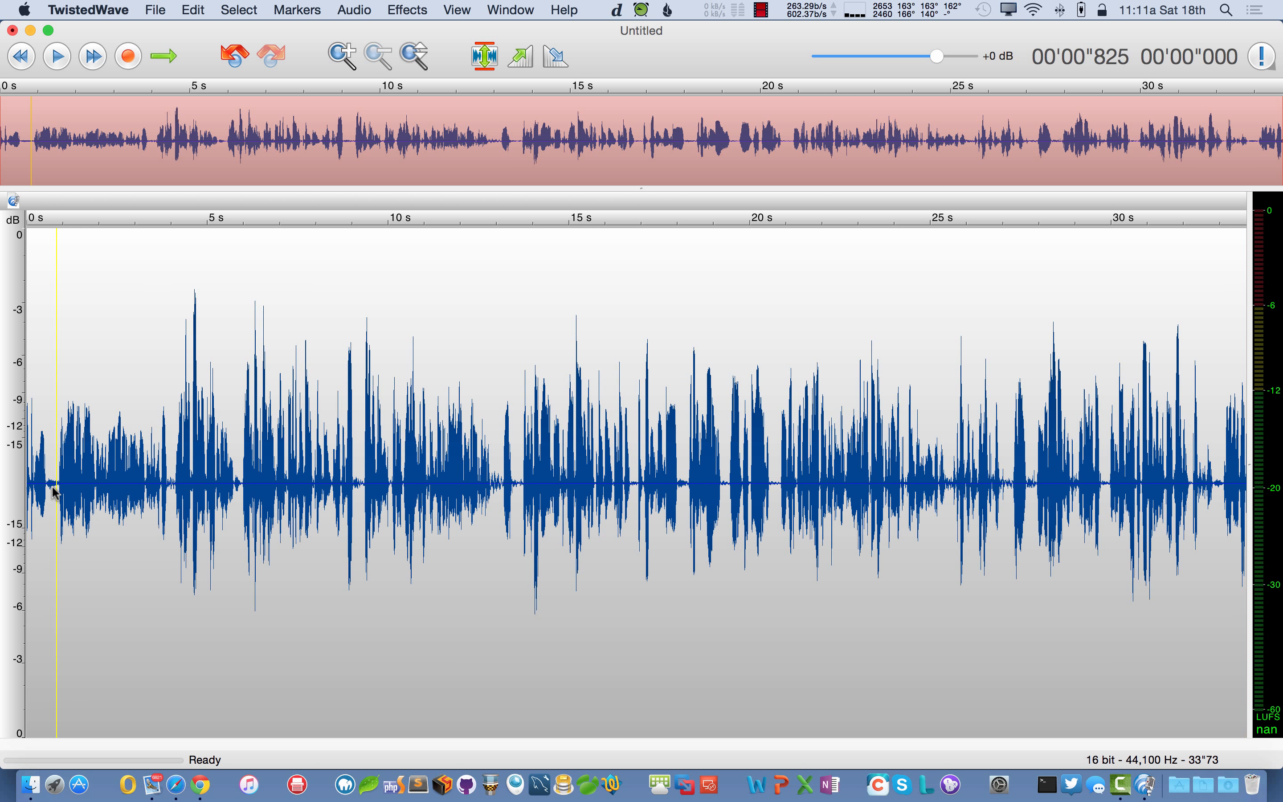
- Play the take to the pause near 4 s, then replay it from about 3.78 s
{"action": "key", "text": "space"}
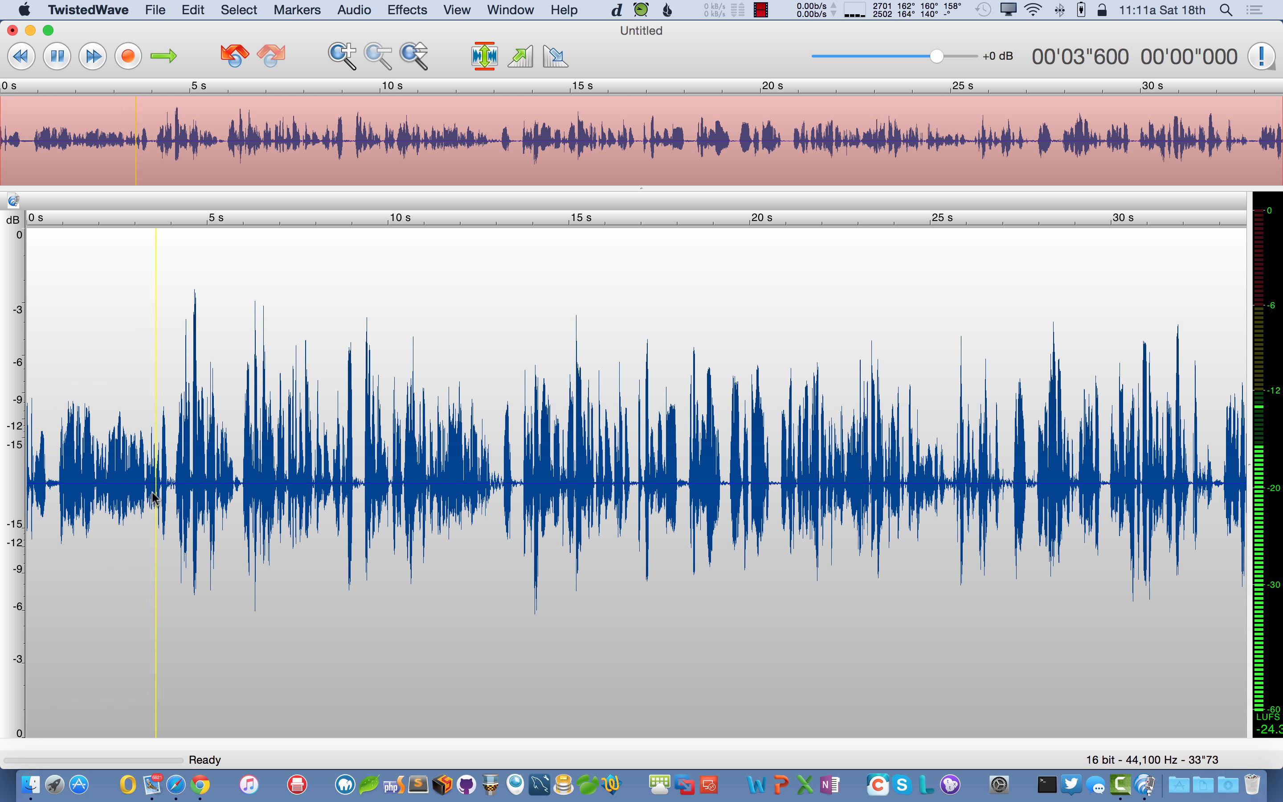
{"action": "key", "text": "space"}
{"action": "scroll", "coordinate": [159, 497], "scroll_direction": "up", "scroll_amount": 10}
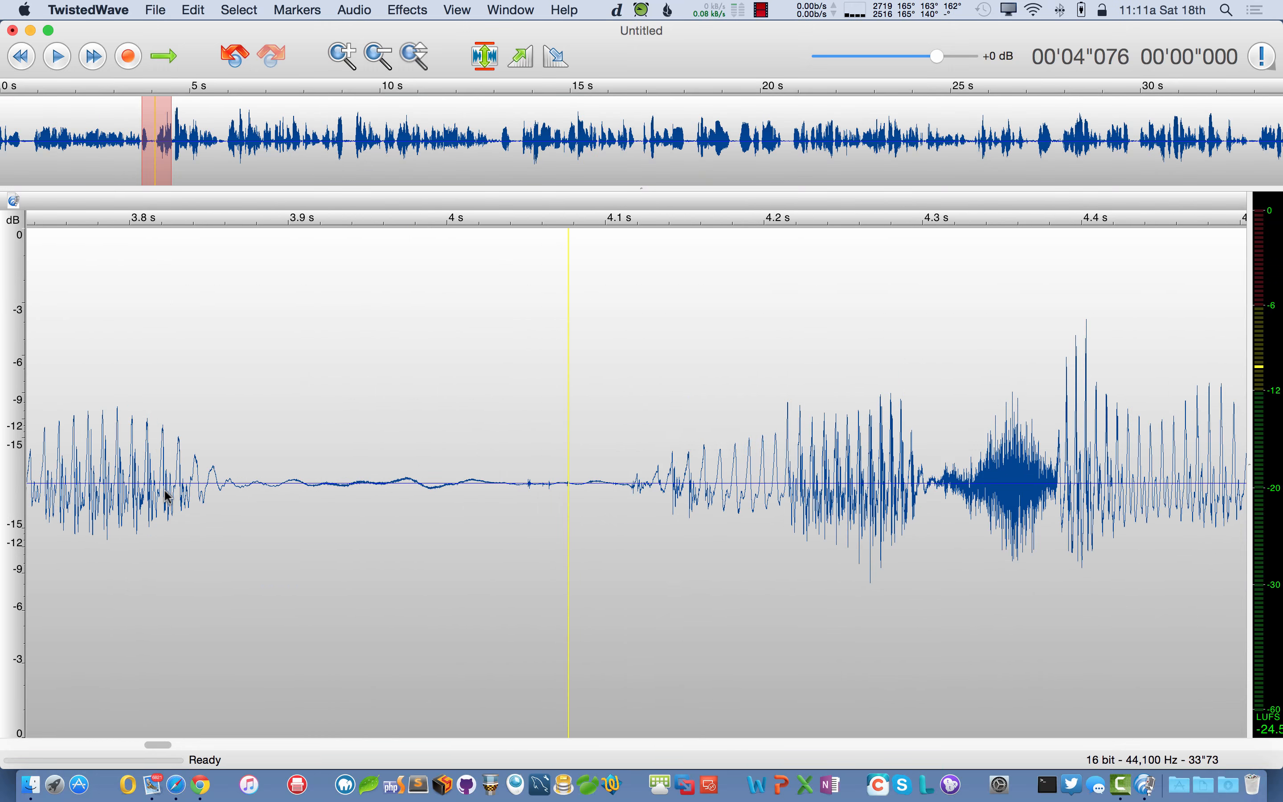
{"action": "left_click", "coordinate": [103, 494]}
{"action": "key", "text": "space"}
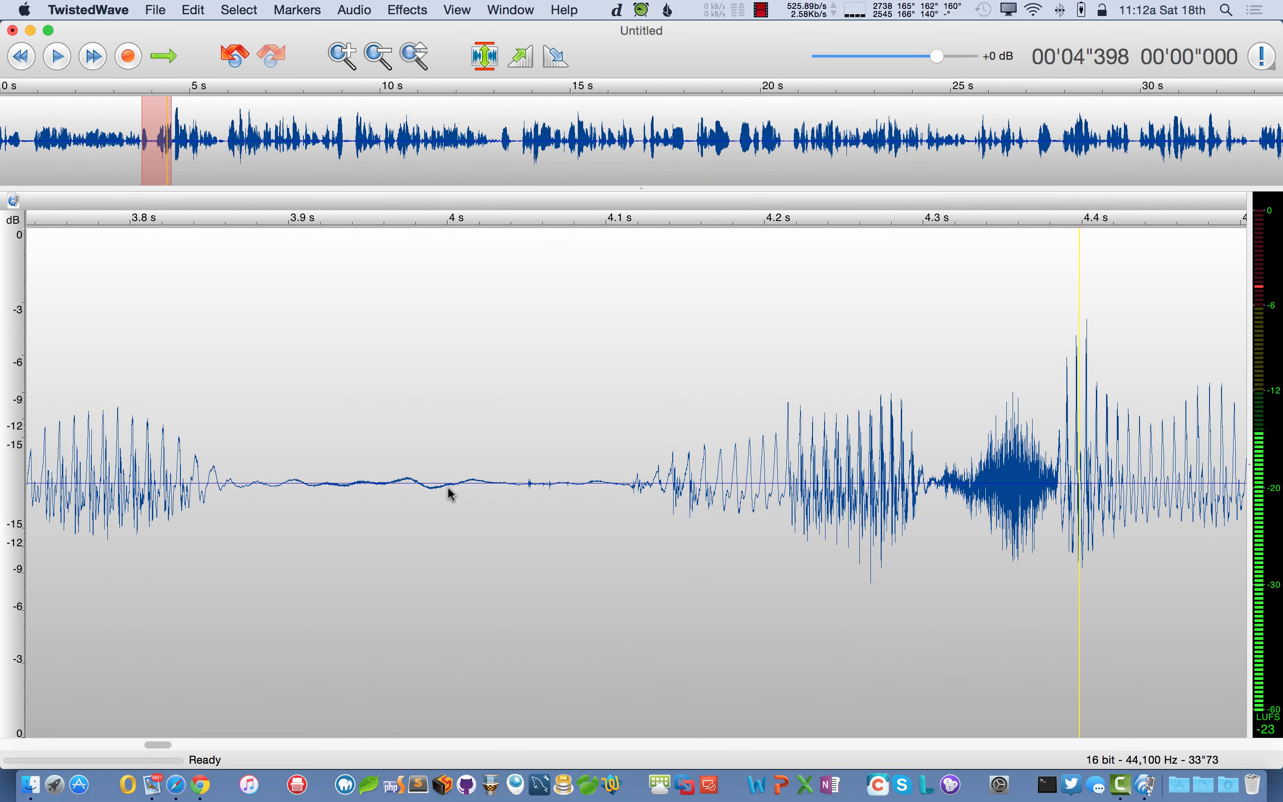
{"action": "scroll", "coordinate": [449, 493], "scroll_direction": "down", "scroll_amount": 5}
- Select a short stretch of magnified waveform near 3.9–4.5 s and snap both edges to zero crossings
{"action": "left_click_drag", "start_coordinate": [380, 490], "coordinate": [832, 492]}
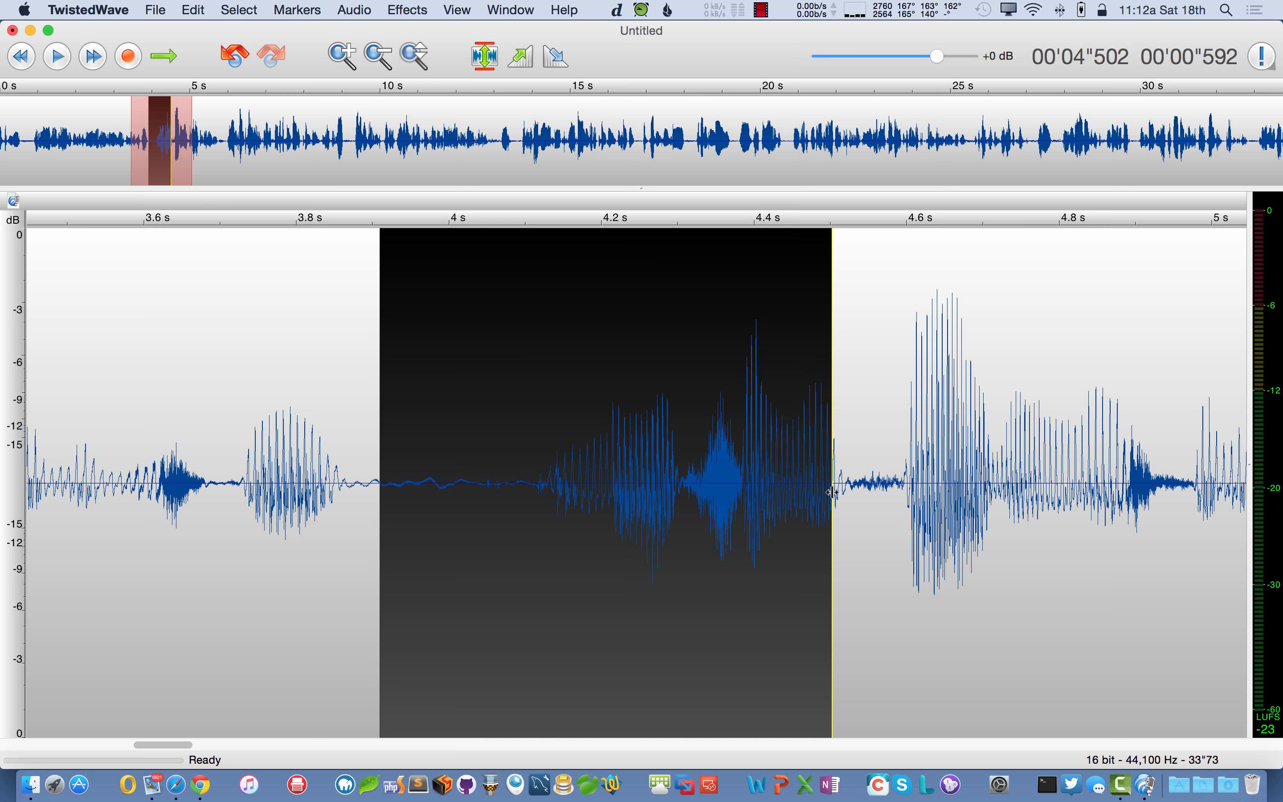
{"action": "scroll", "coordinate": [662, 491], "scroll_direction": "down", "scroll_amount": 12}
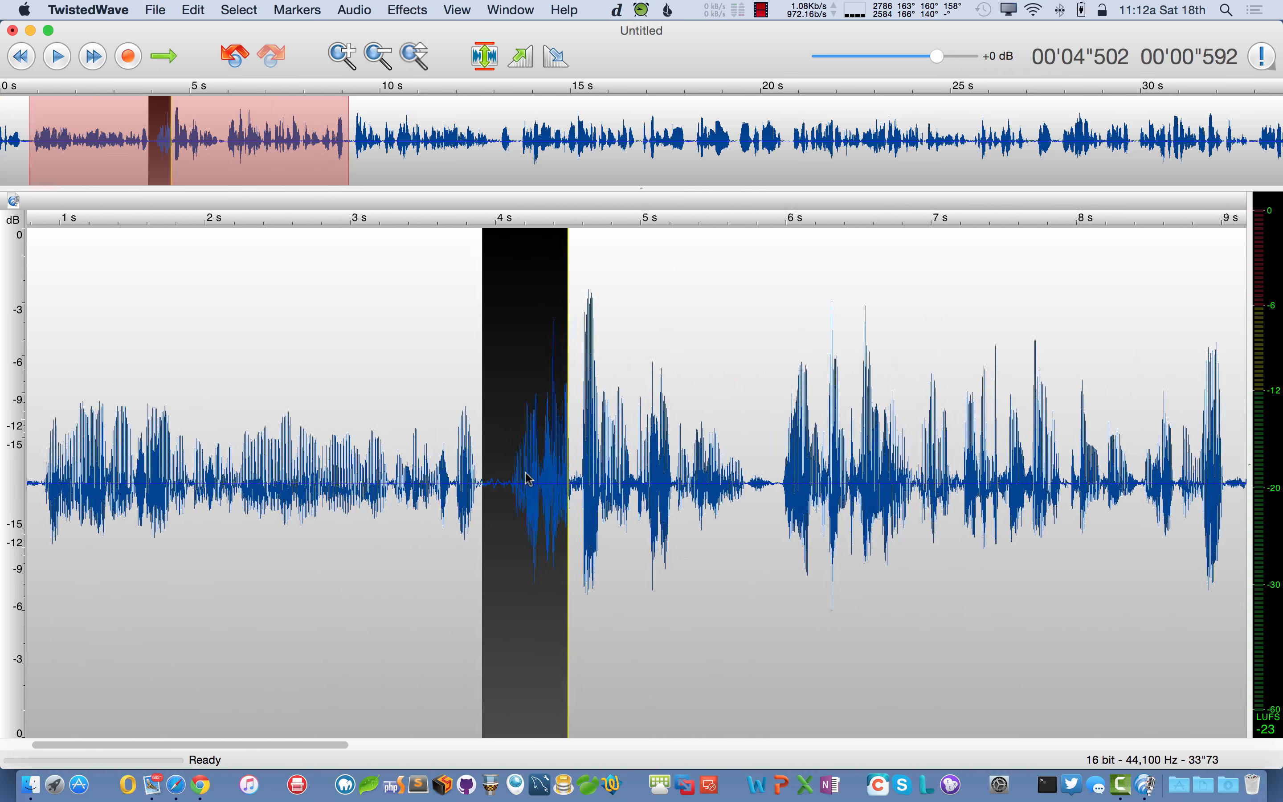
{"action": "scroll", "coordinate": [527, 478], "scroll_direction": "up", "scroll_amount": 20}
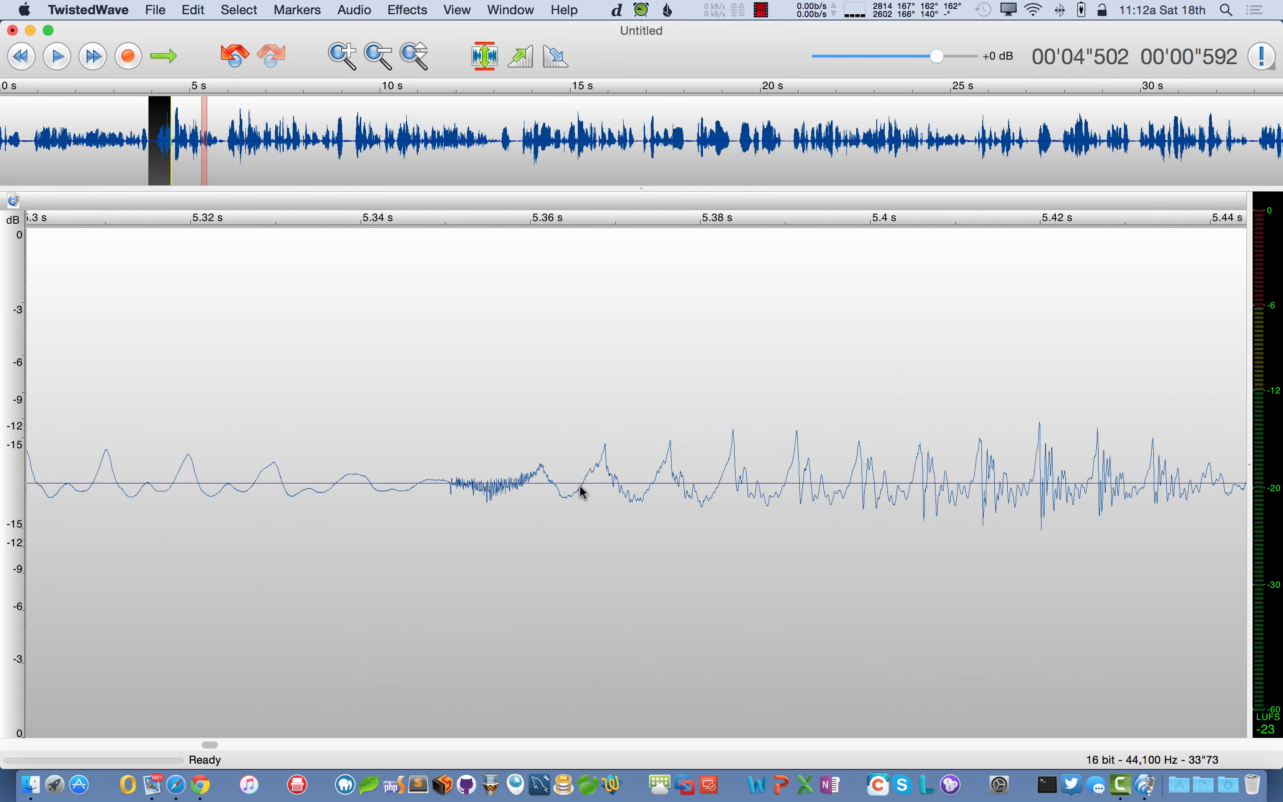
{"action": "scroll", "coordinate": [582, 492], "scroll_direction": "up", "scroll_amount": 6}
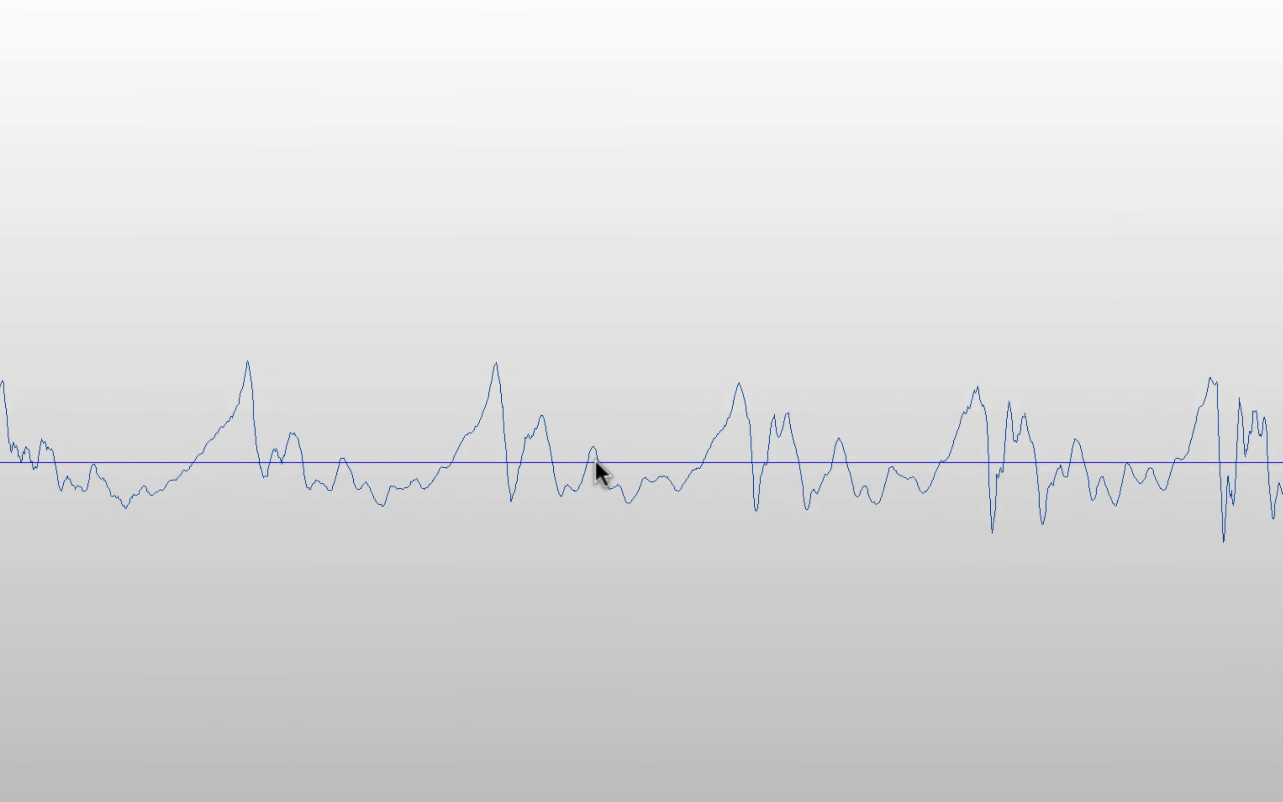
{"action": "scroll", "coordinate": [594, 459], "scroll_direction": "up", "scroll_amount": 3}
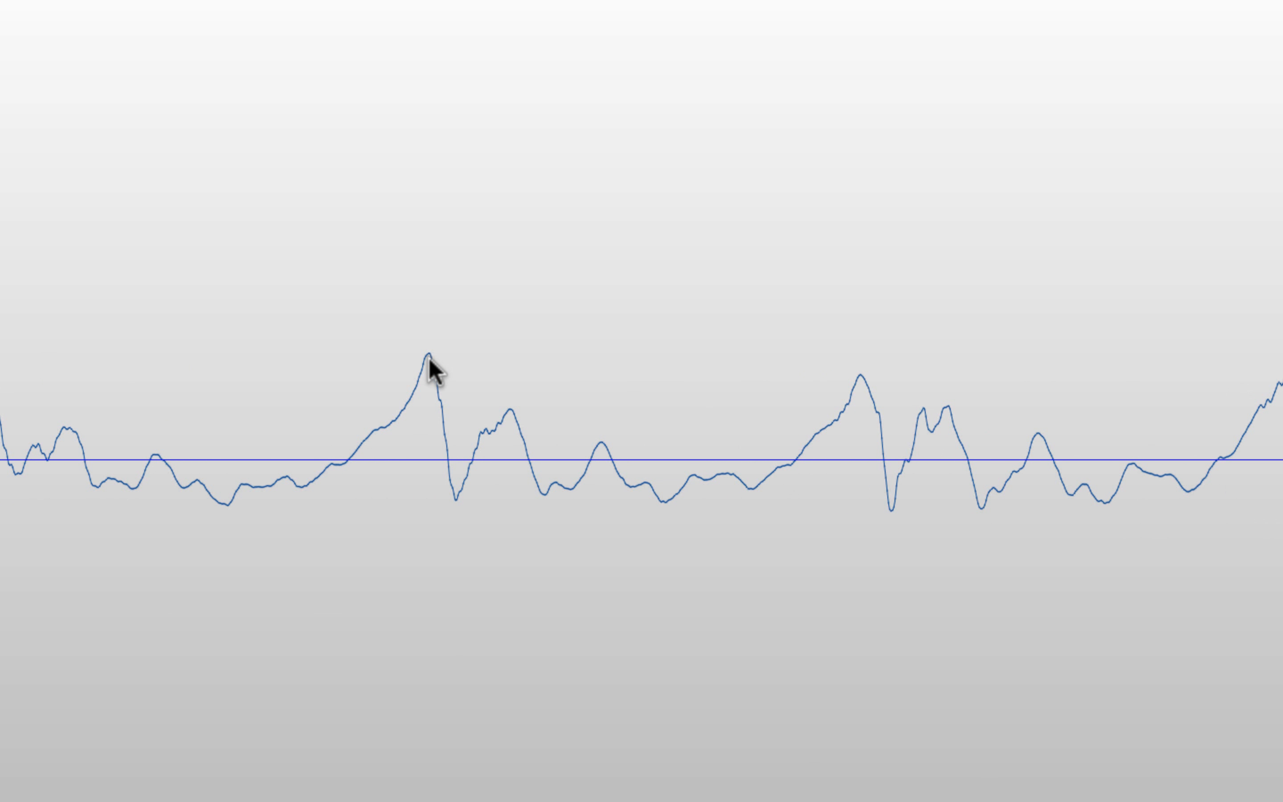
{"action": "left_click_drag", "start_coordinate": [428, 359], "coordinate": [349, 459]}
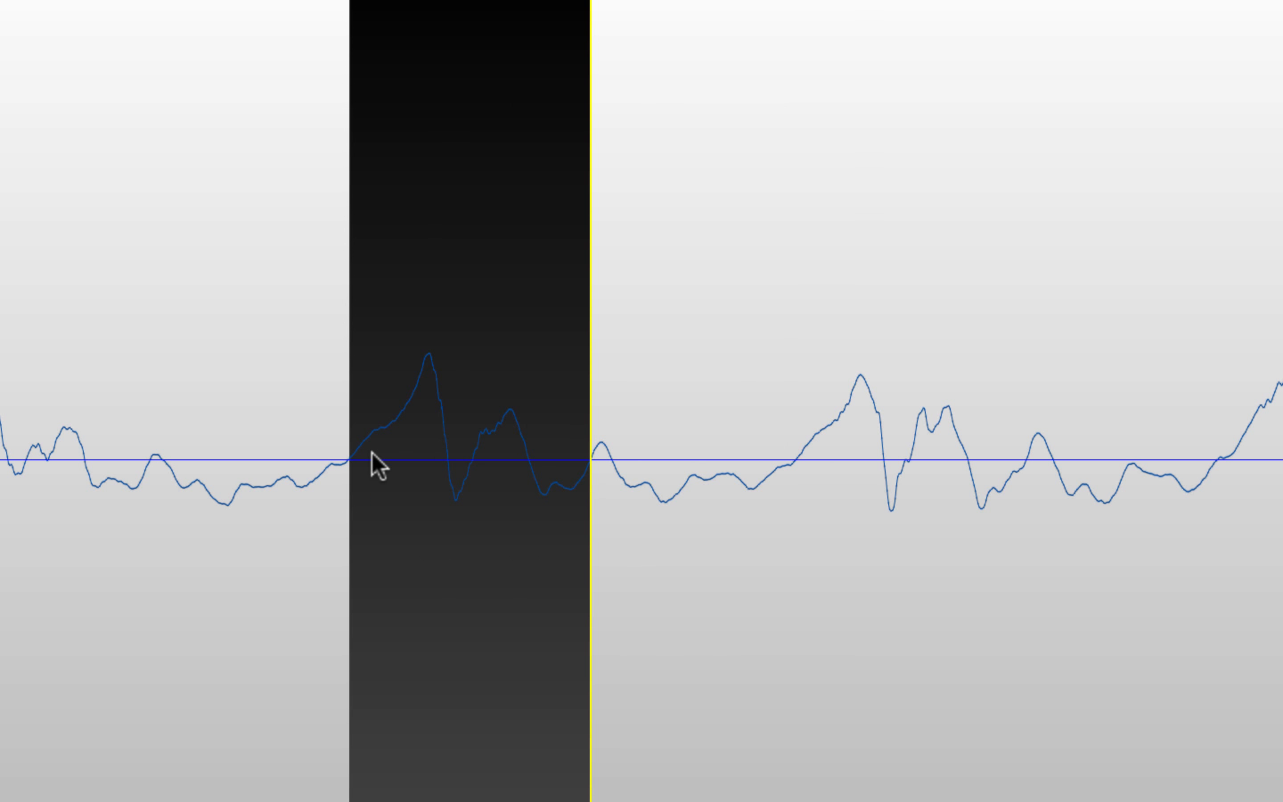
{"action": "key", "text": "space"}
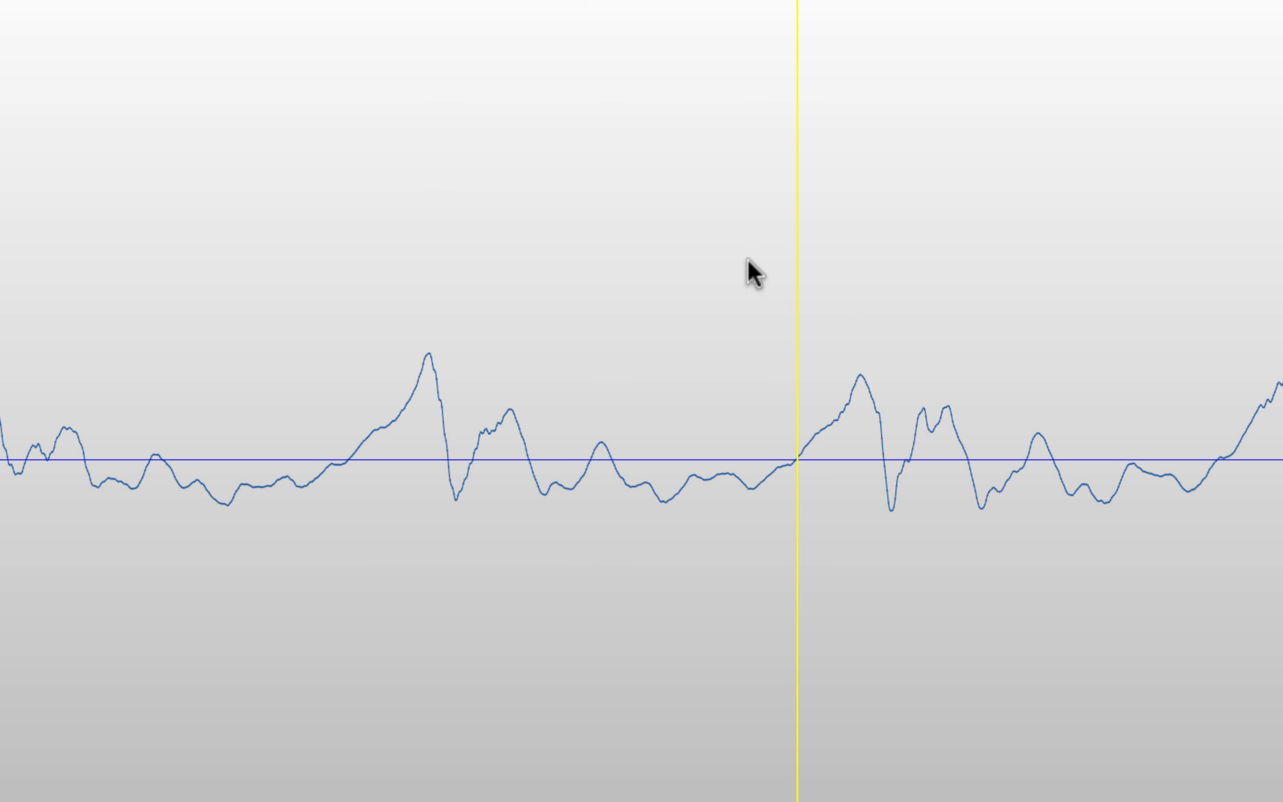
{"action": "left_click_drag", "start_coordinate": [427, 123], "coordinate": [859, 160]}
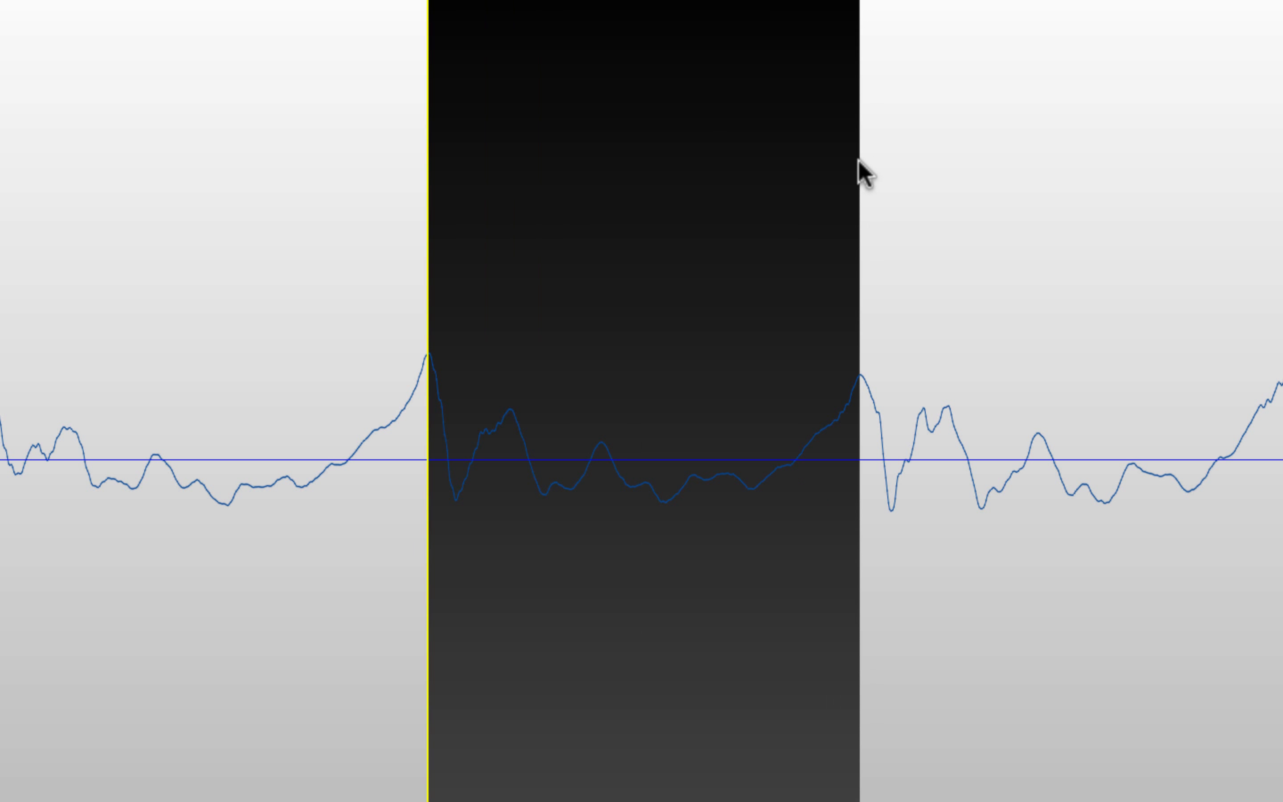
{"action": "key", "text": "z"}
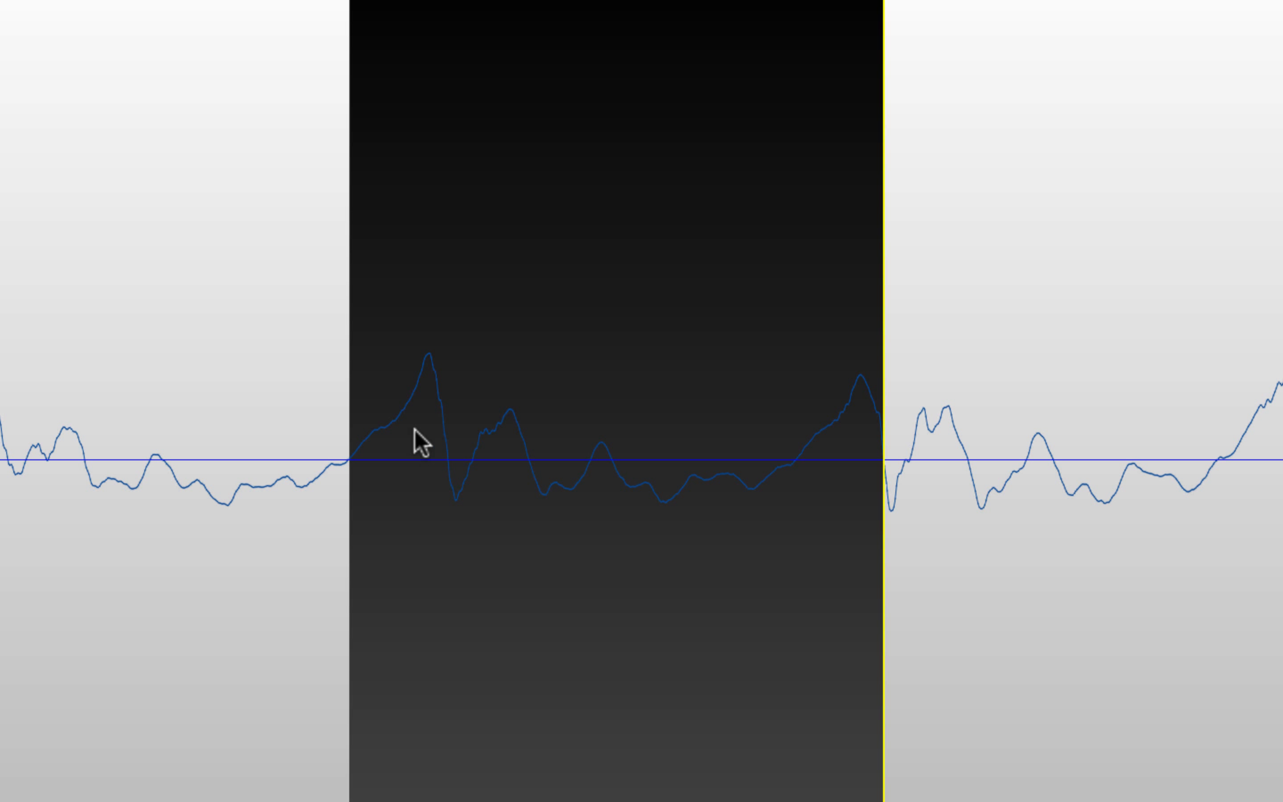
{"action": "scroll", "coordinate": [349, 466], "scroll_direction": "up", "scroll_amount": 1}
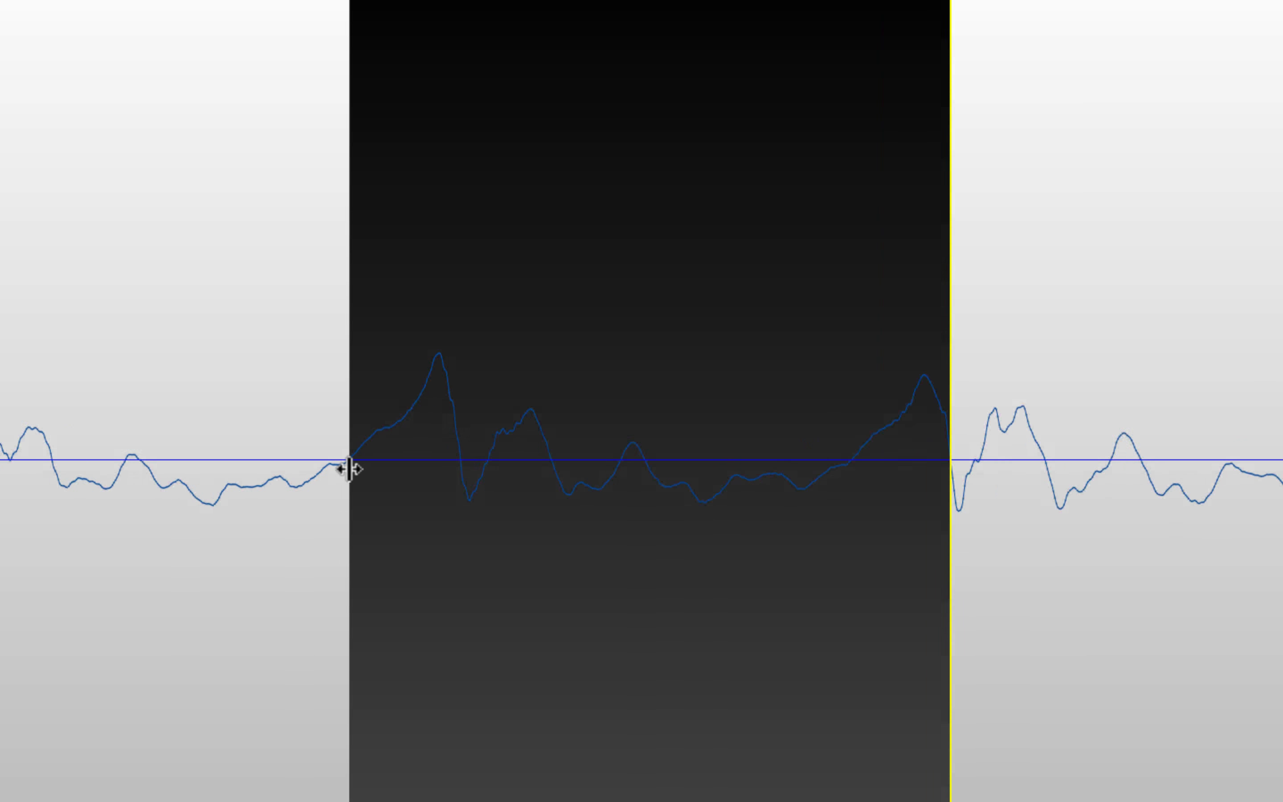
{"action": "scroll", "coordinate": [349, 467], "scroll_direction": "down", "scroll_amount": 2}
- Zoom in on the quiet pause around 5.8 s and try selecting it up to about 5.92 s
{"action": "left_click", "coordinate": [815, 493]}
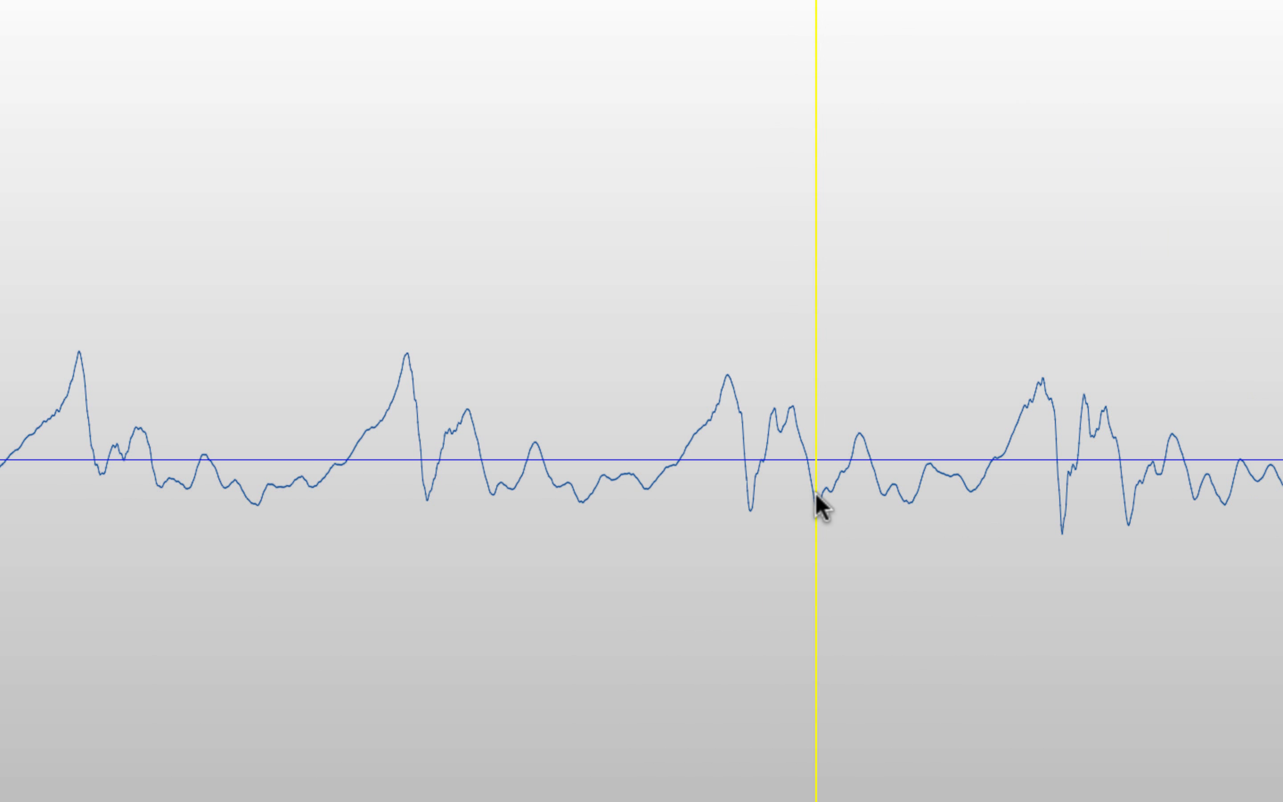
{"action": "scroll", "coordinate": [815, 493], "scroll_direction": "down", "scroll_amount": 3}
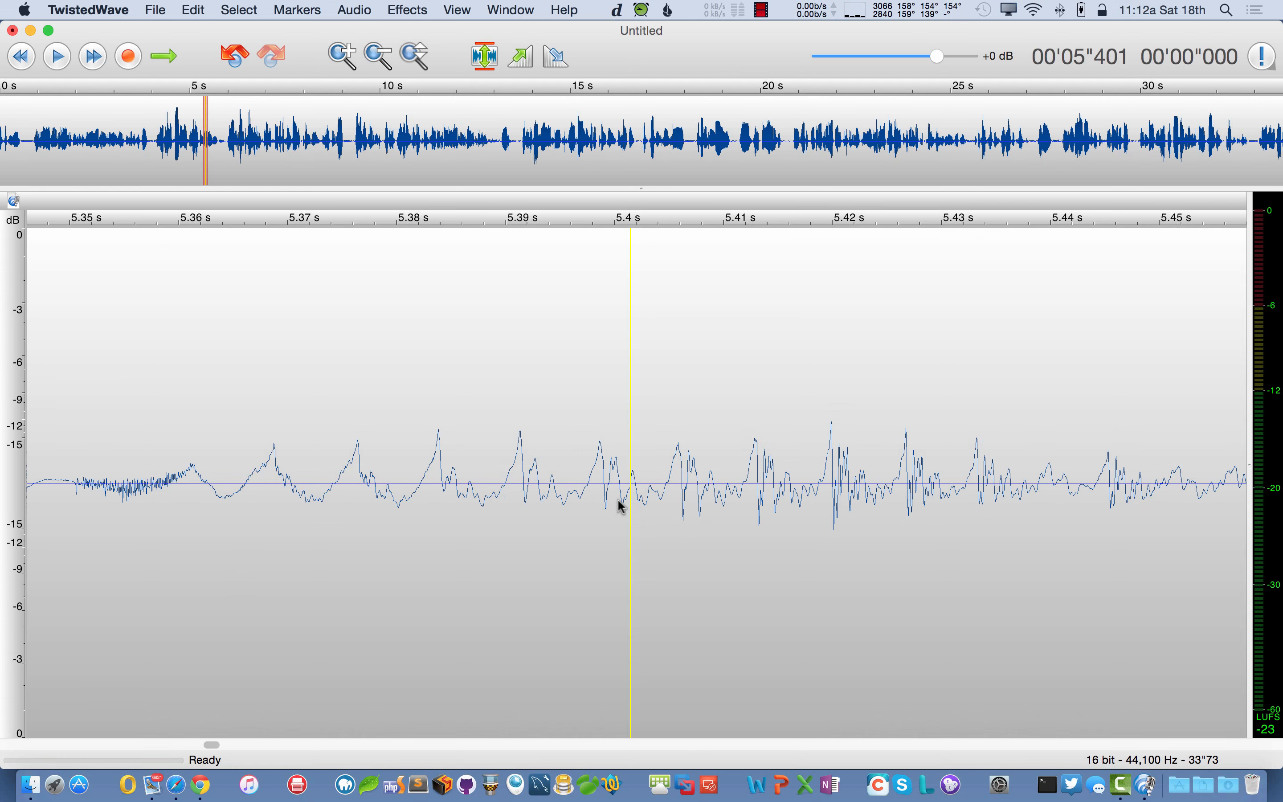
{"action": "scroll", "coordinate": [807, 493], "scroll_direction": "down", "scroll_amount": 4}
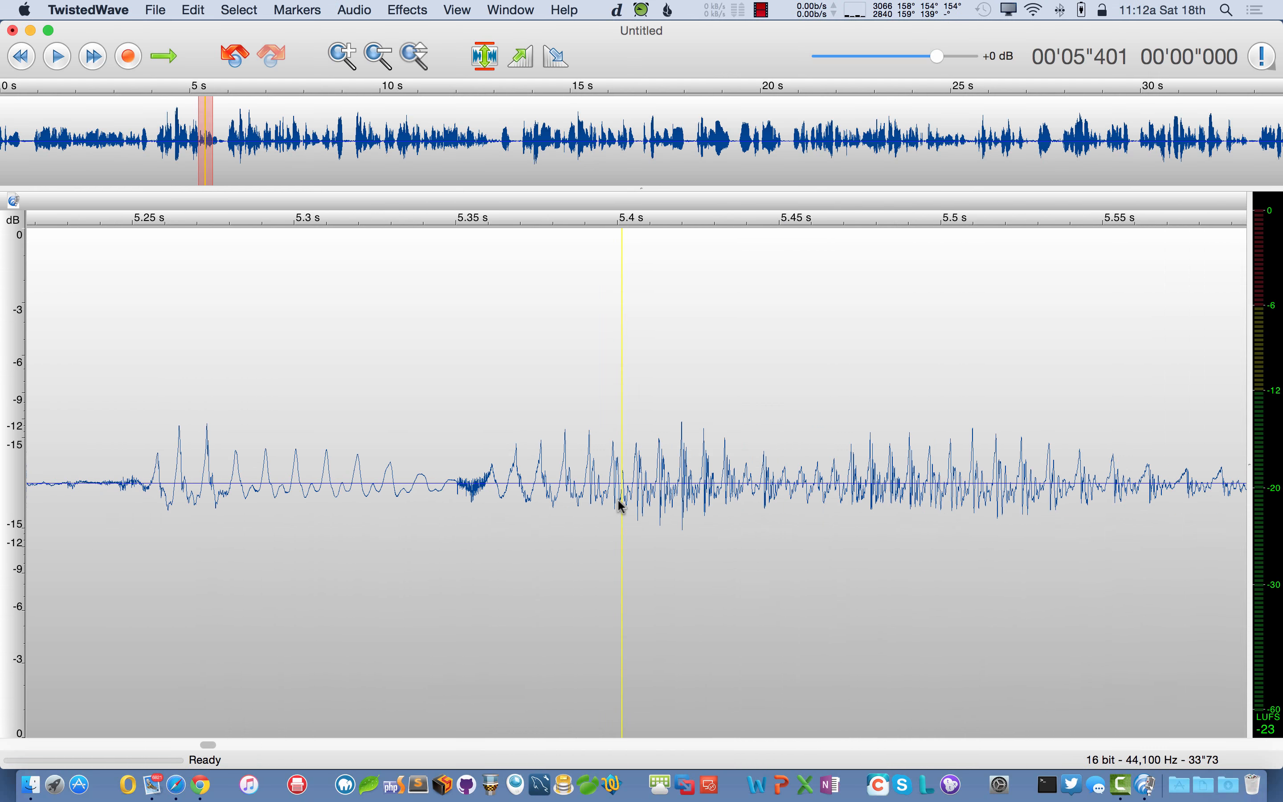
{"action": "scroll", "coordinate": [620, 503], "scroll_direction": "down", "scroll_amount": 4}
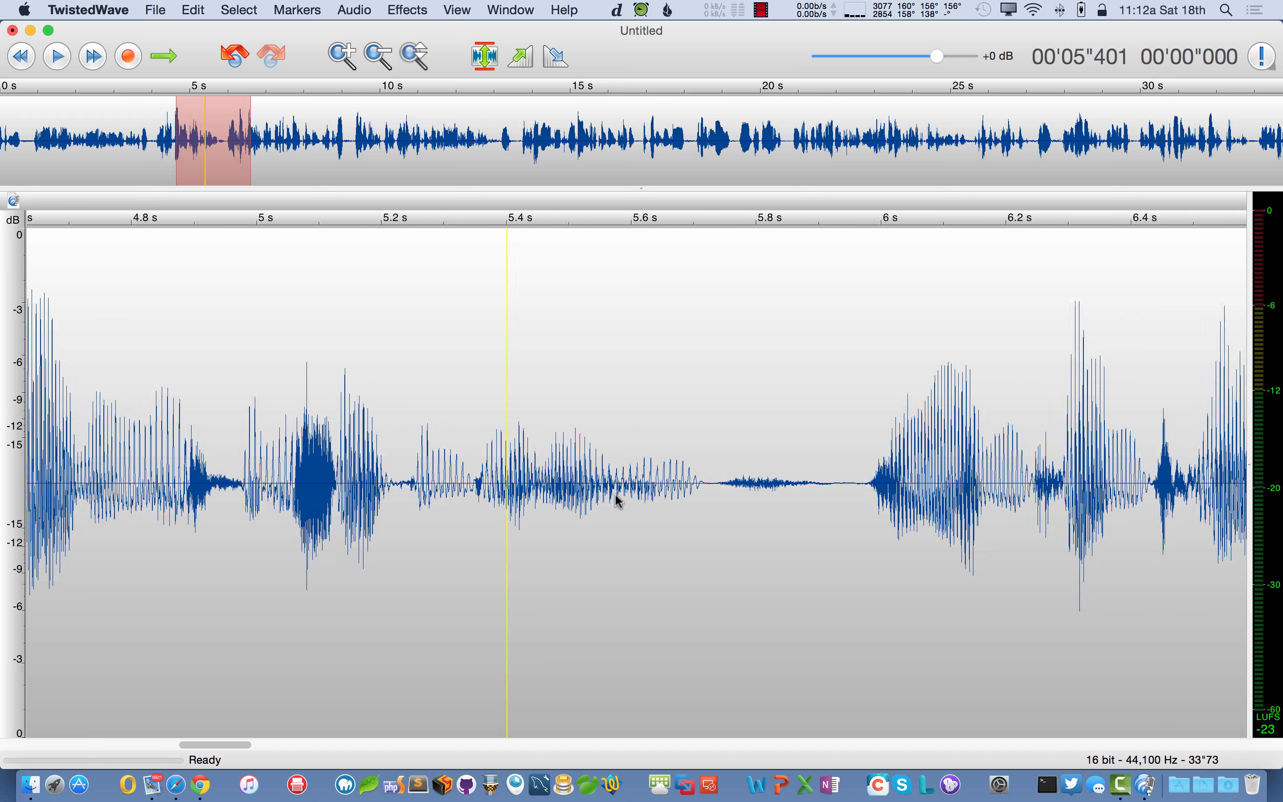
{"action": "scroll", "coordinate": [617, 501], "scroll_direction": "right", "scroll_amount": 6}
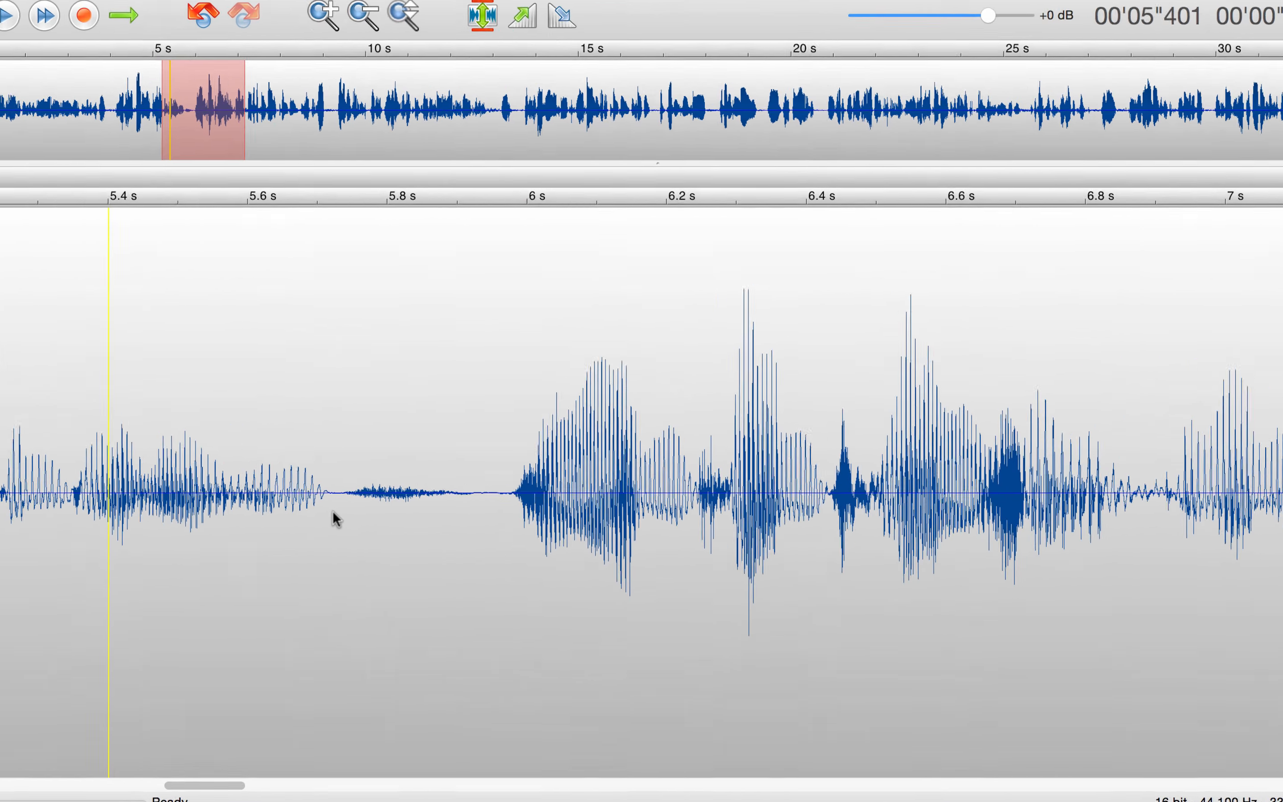
{"action": "left_click_drag", "start_coordinate": [337, 507], "coordinate": [474, 496]}
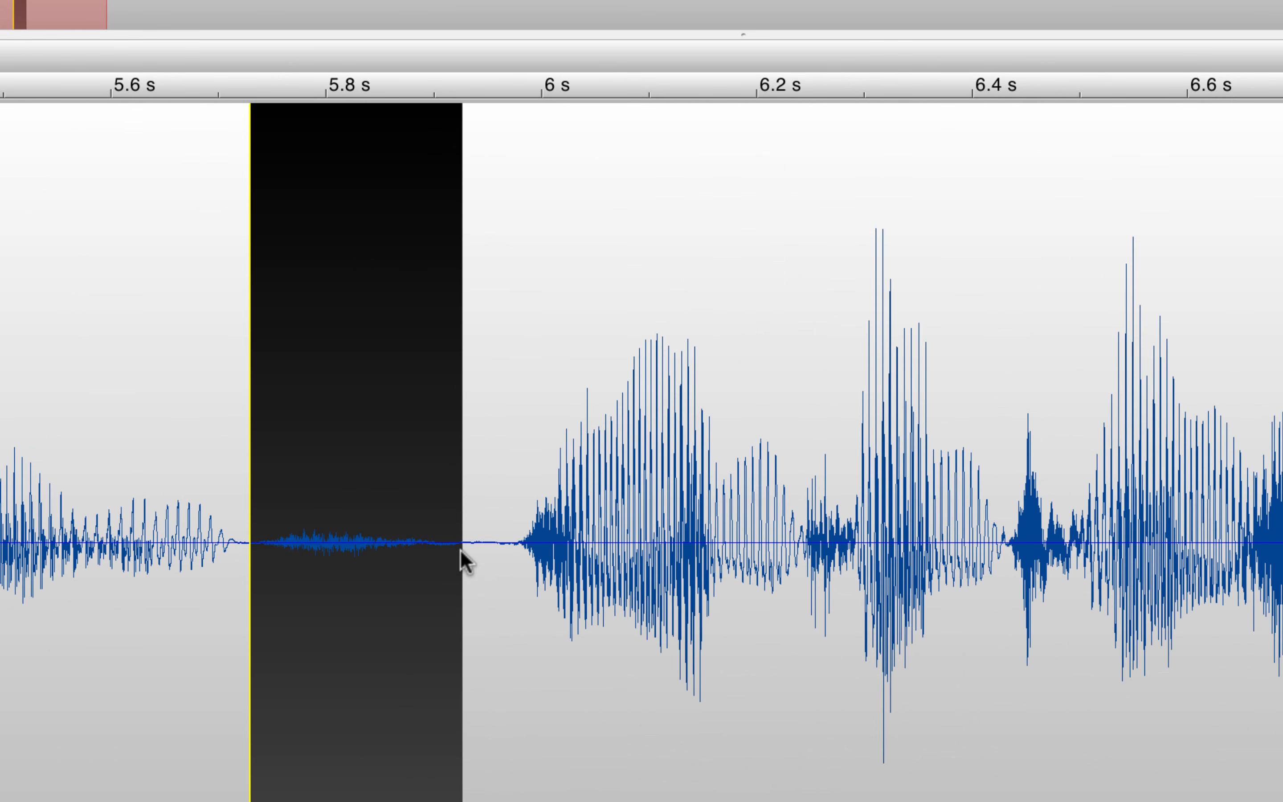
{"action": "mouse_move", "coordinate": [460, 548]}
{"action": "left_mouse_down"}
{"action": "mouse_move", "coordinate": [446, 560]}
{"action": "mouse_move", "coordinate": [457, 556]}
{"action": "left_mouse_up"}
{"action": "scroll", "coordinate": [296, 594], "scroll_direction": "up", "scroll_amount": 4}
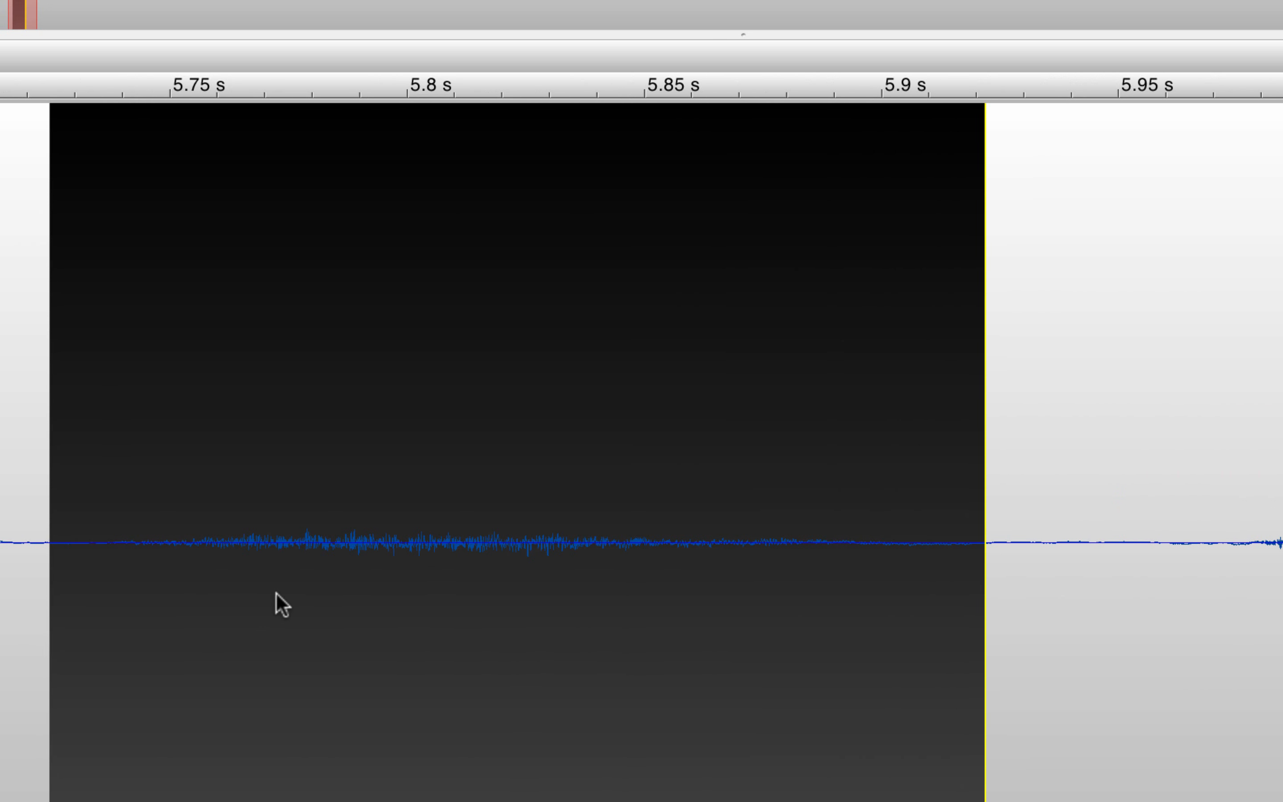
{"action": "left_click", "coordinate": [175, 610]}
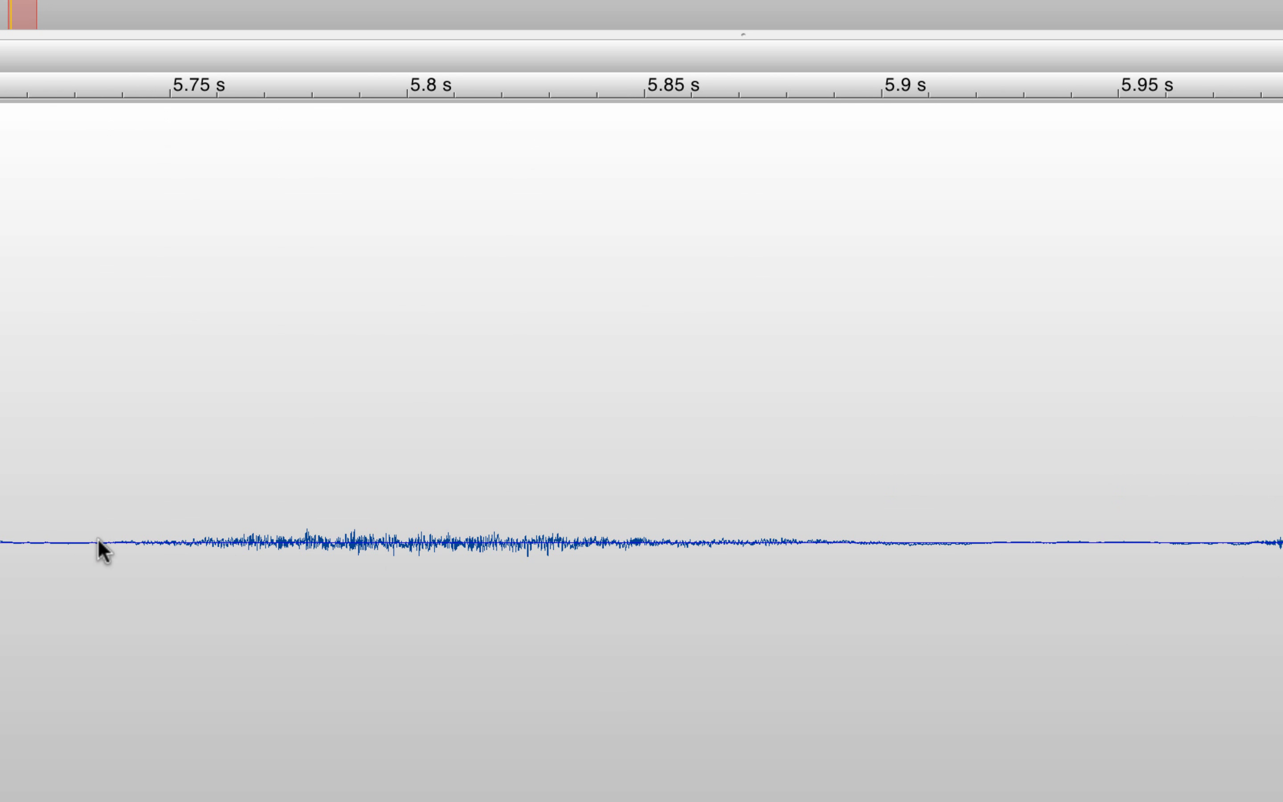
- Select the pause from 5.72 to 5.89 s and silence it with Ctrl+L
{"action": "left_click_drag", "start_coordinate": [99, 544], "coordinate": [879, 554]}
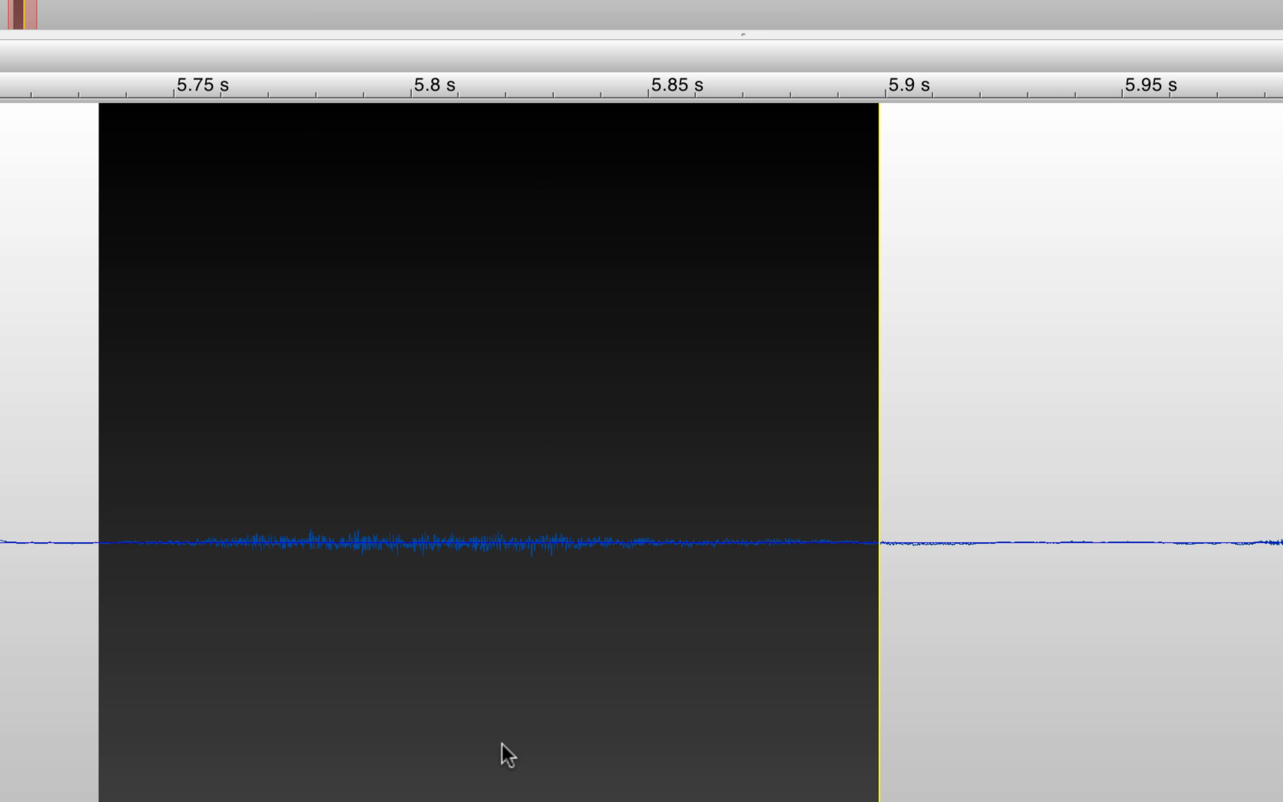
{"action": "scroll", "coordinate": [502, 744], "scroll_direction": "down", "scroll_amount": 10}
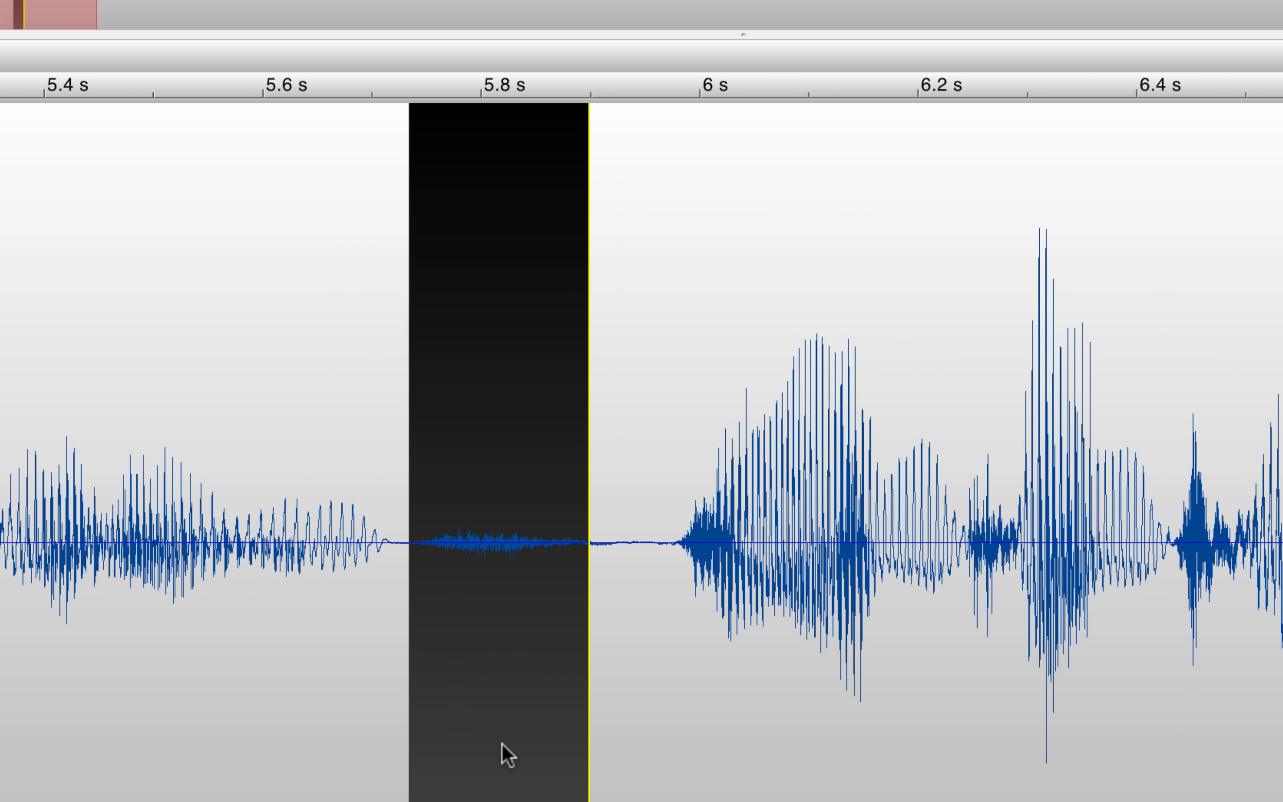
{"action": "key", "text": "ctrl+l"}
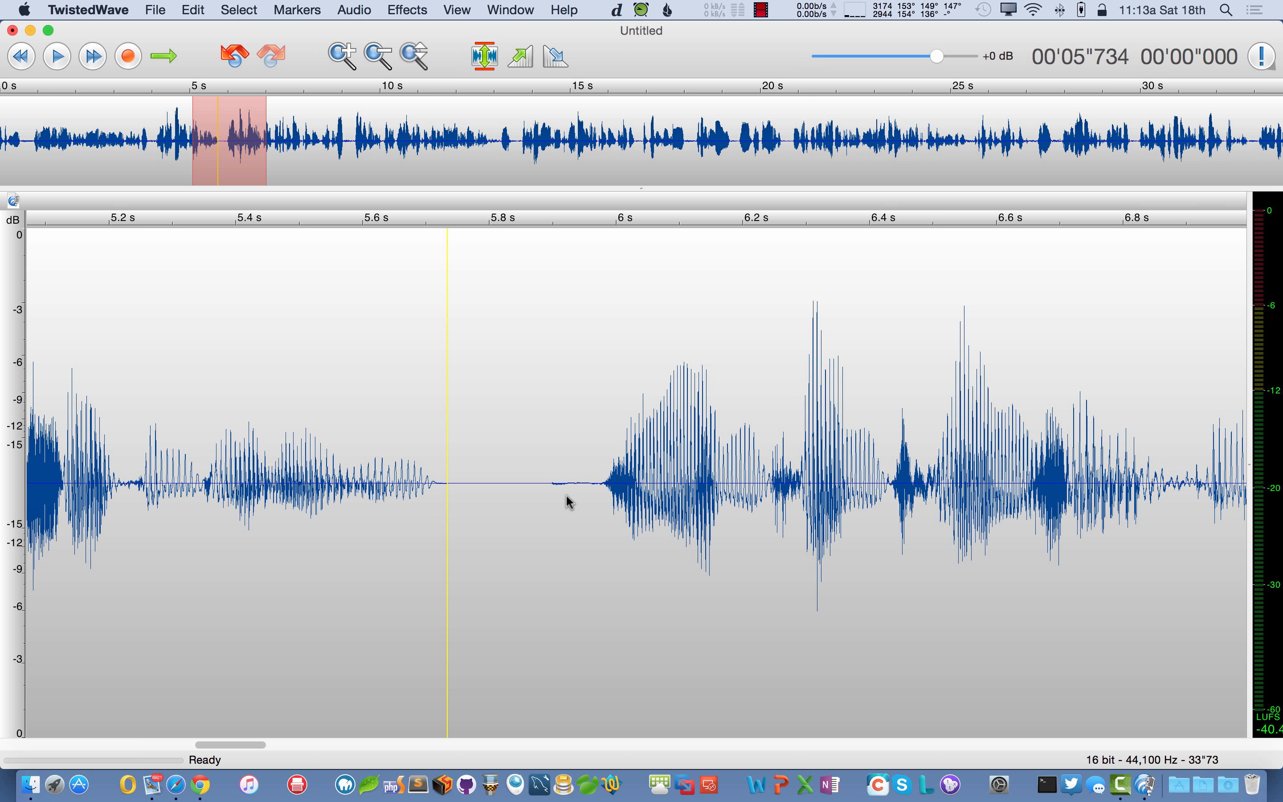
{"action": "scroll", "coordinate": [566, 493], "scroll_direction": "down", "scroll_amount": 6}
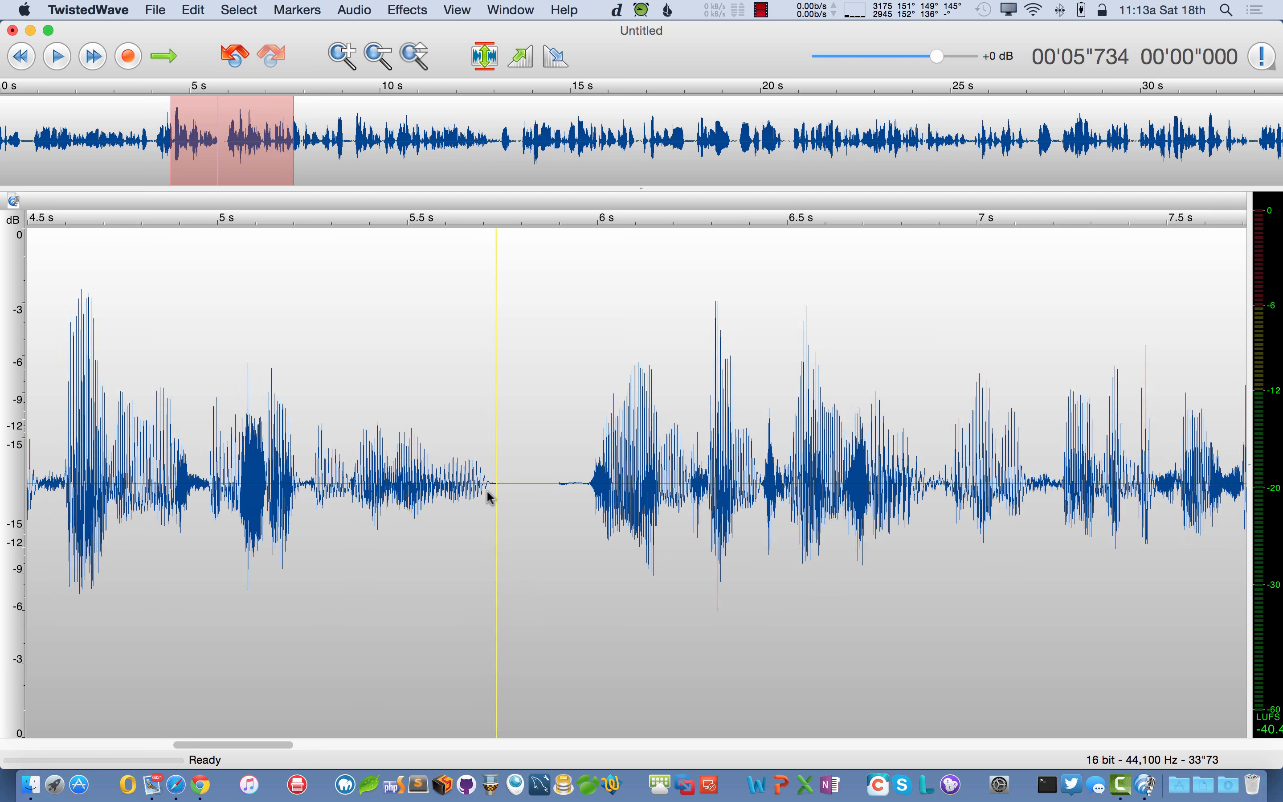
{"action": "scroll", "coordinate": [486, 497], "scroll_direction": "right", "scroll_amount": 3}
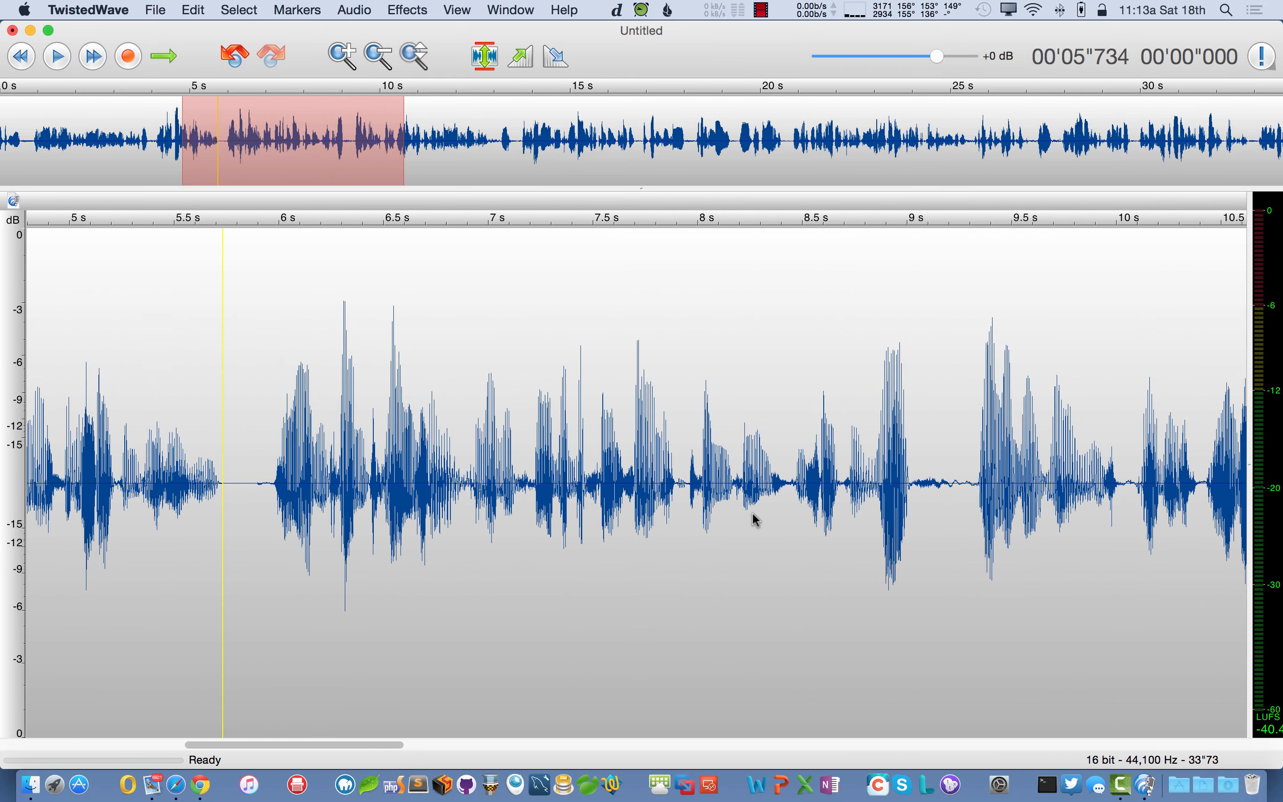
- Select the quiet gap from 9.0 to 9.37 s and play it back
{"action": "scroll", "coordinate": [753, 518], "scroll_direction": "right", "scroll_amount": 5}
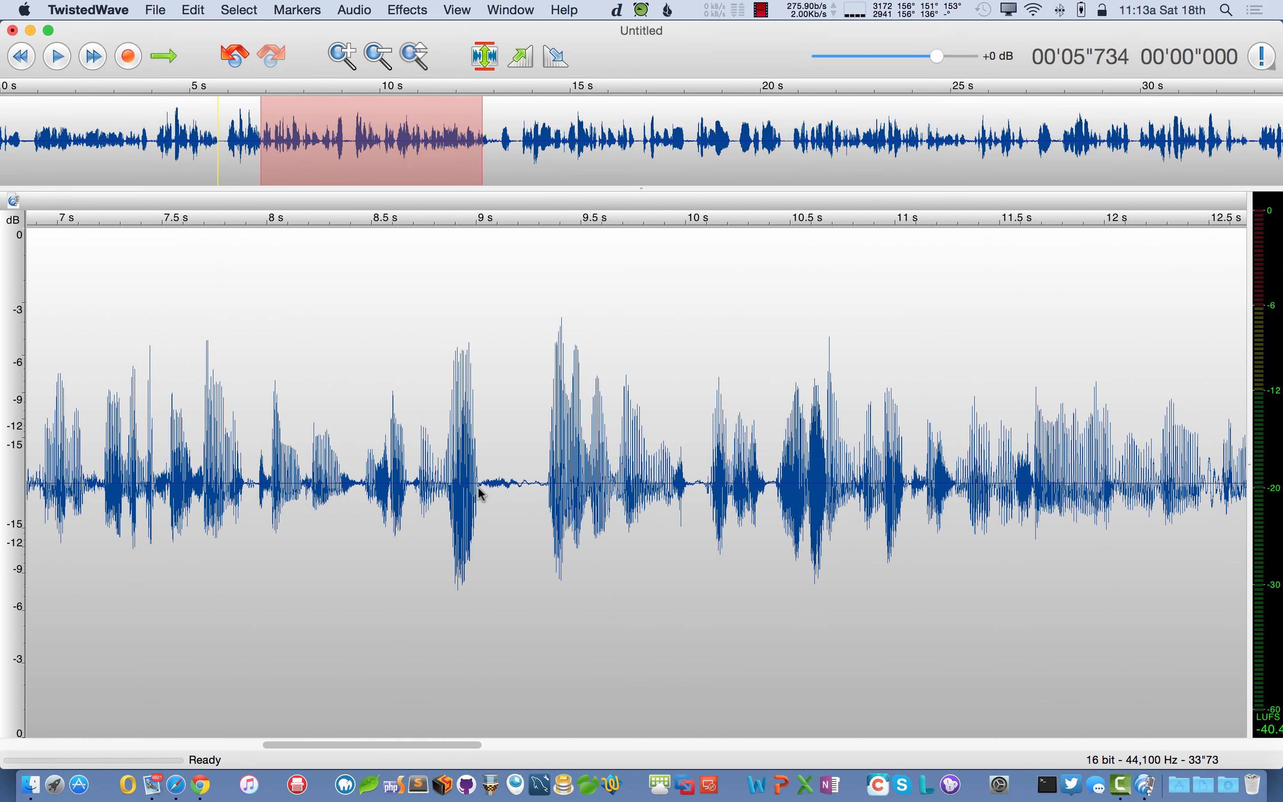
{"action": "left_click_drag", "start_coordinate": [480, 493], "coordinate": [562, 496]}
{"action": "scroll", "coordinate": [493, 507], "scroll_direction": "up", "scroll_amount": 6}
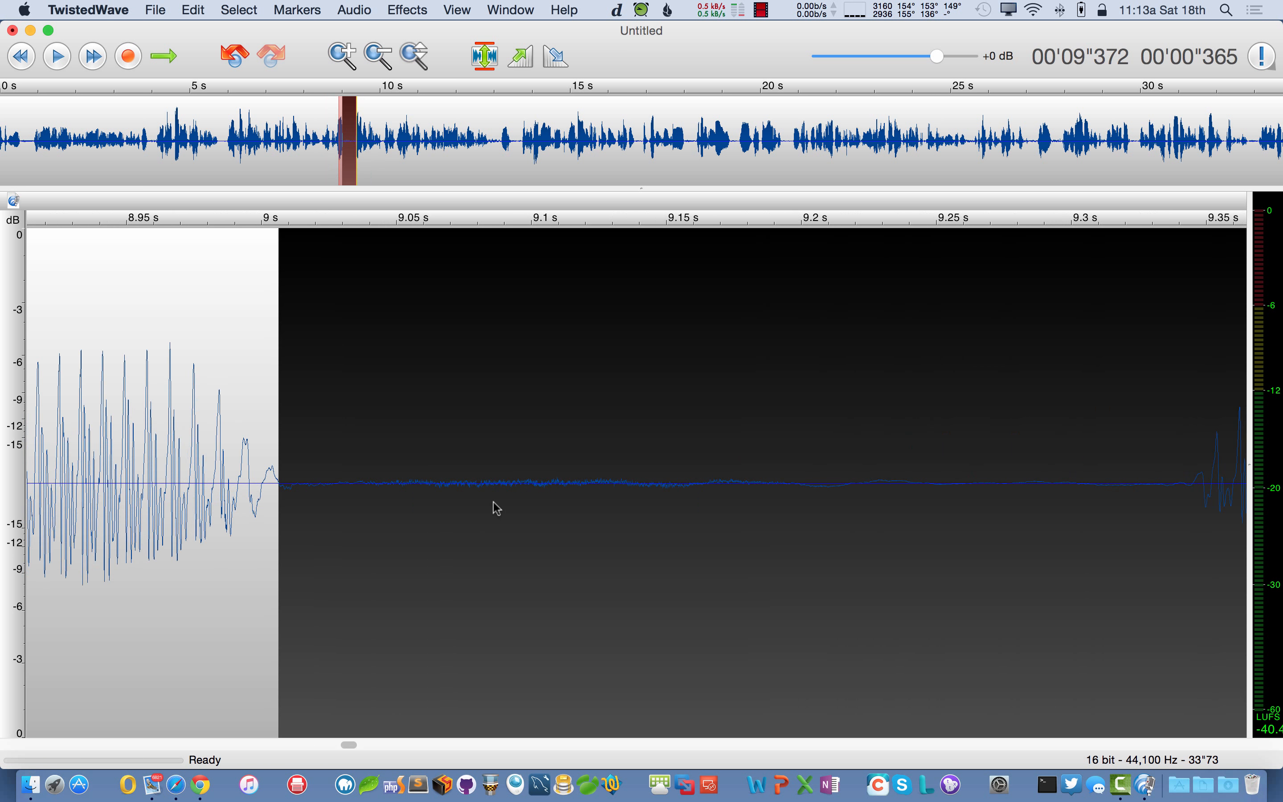
{"action": "key", "text": "space"}
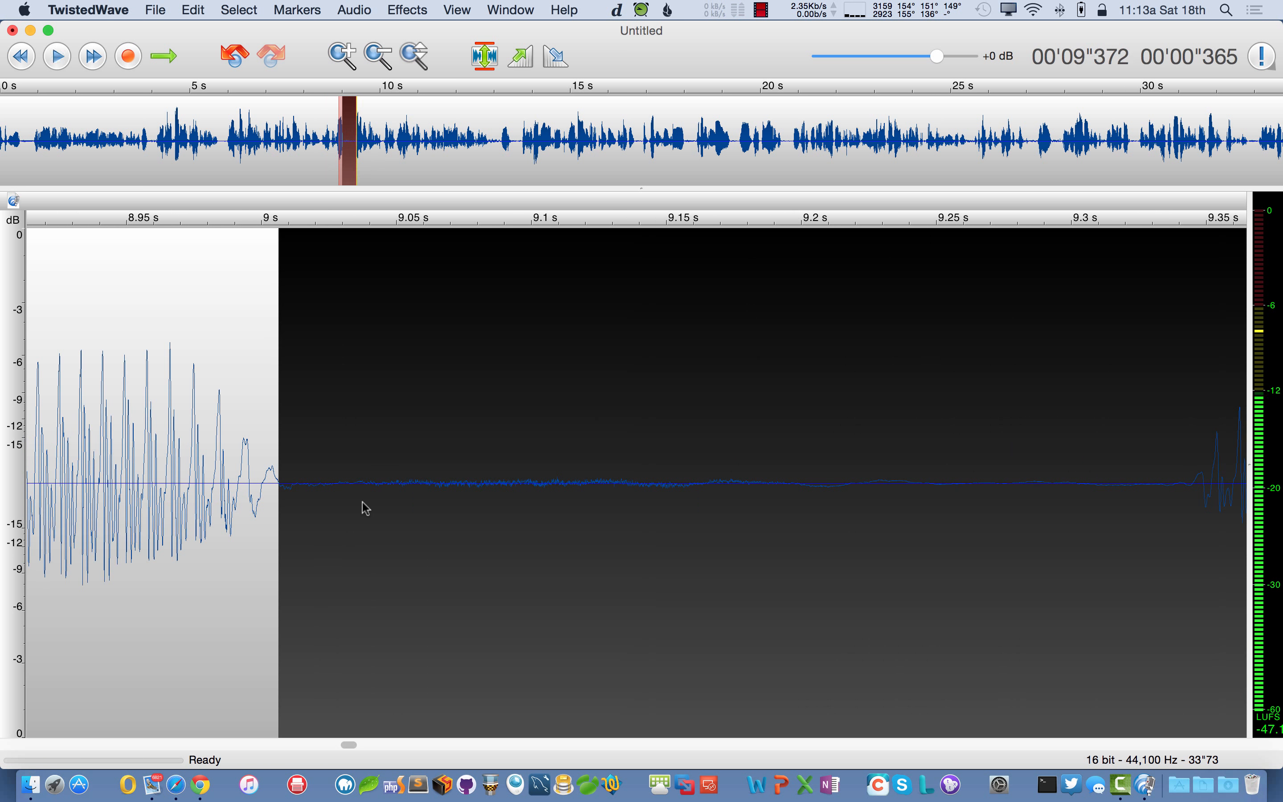
{"action": "scroll", "coordinate": [393, 514], "scroll_direction": "down", "scroll_amount": 3}
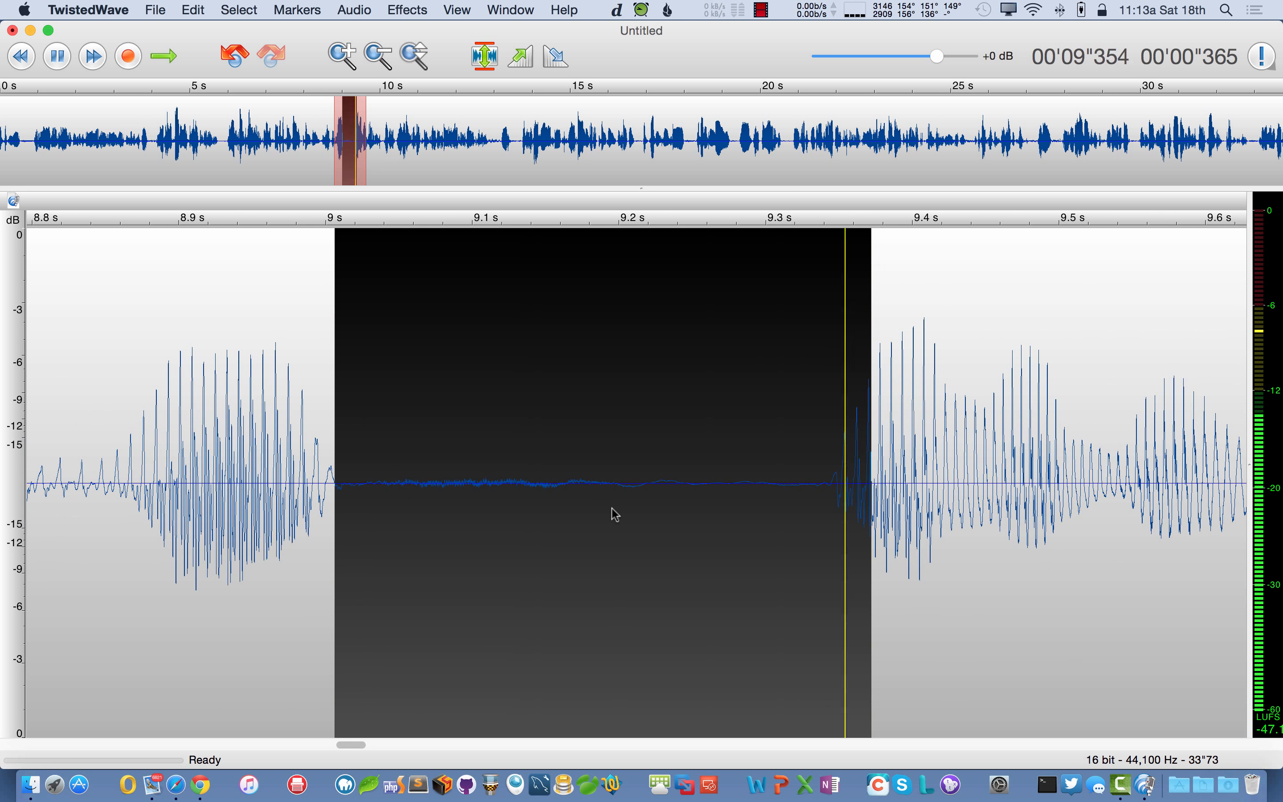
{"action": "key", "text": "space"}
{"action": "scroll", "coordinate": [448, 501], "scroll_direction": "up", "scroll_amount": 2}
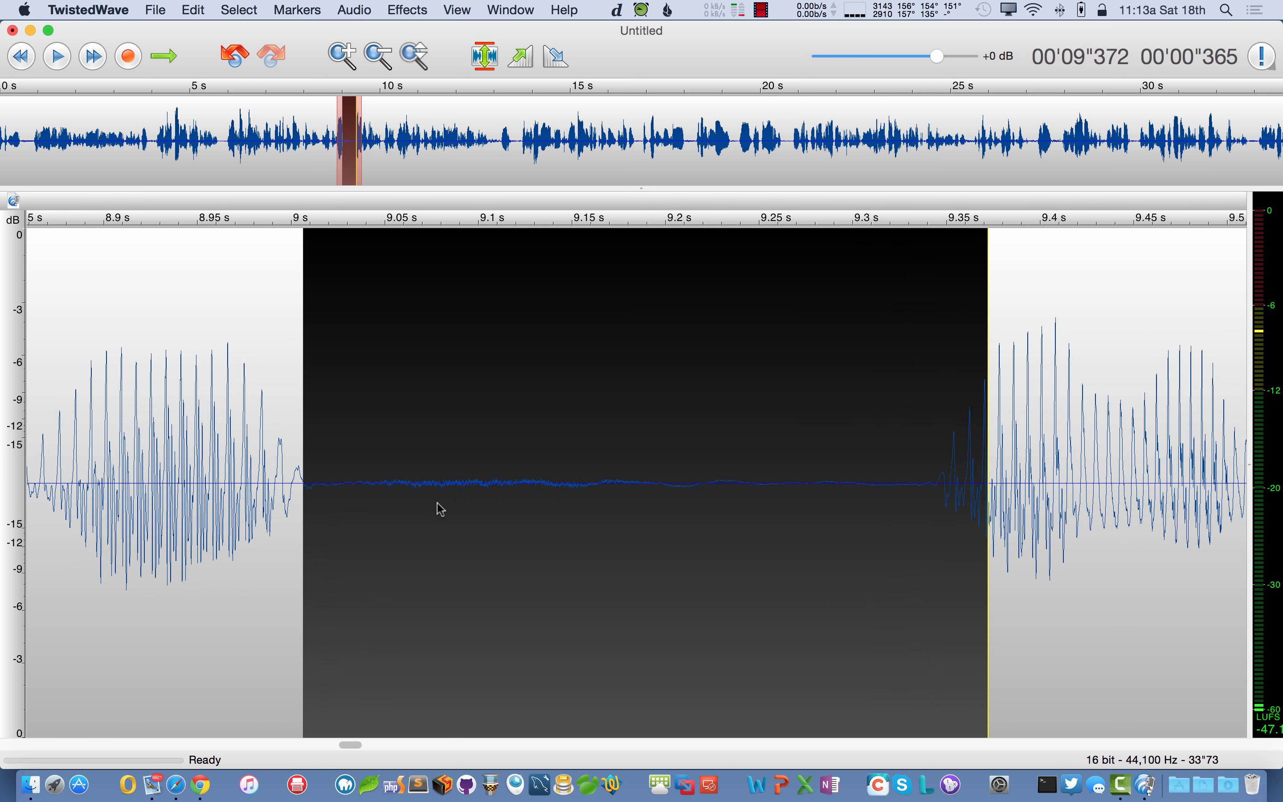
{"action": "scroll", "coordinate": [440, 508], "scroll_direction": "down", "scroll_amount": 5}
{"action": "scroll", "coordinate": [439, 508], "scroll_direction": "up", "scroll_amount": 5}
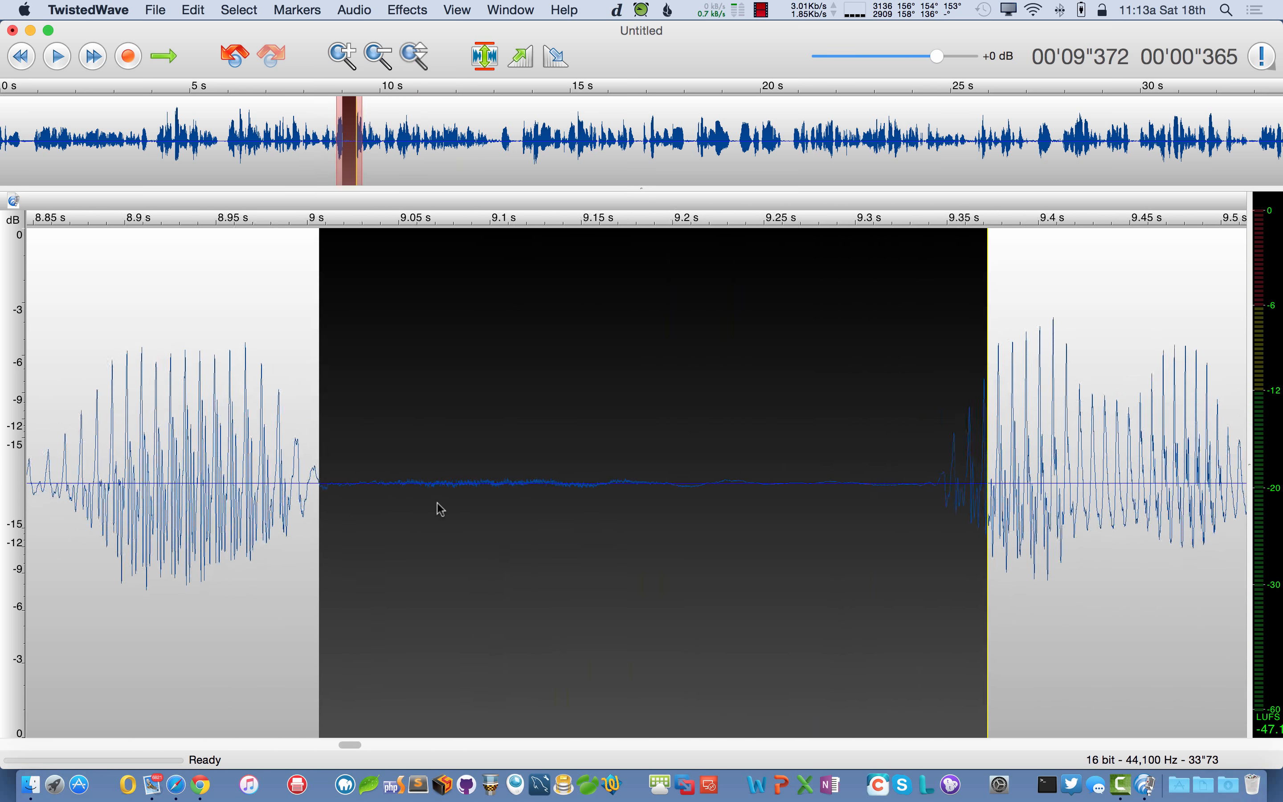
{"action": "scroll", "coordinate": [440, 509], "scroll_direction": "up", "scroll_amount": 1}
- Silence the gap's noisy start from about 9.03 to 9.19 s, then zoom back out
{"action": "left_click", "coordinate": [390, 513]}
{"action": "left_click_drag", "start_coordinate": [348, 483], "coordinate": [795, 509]}
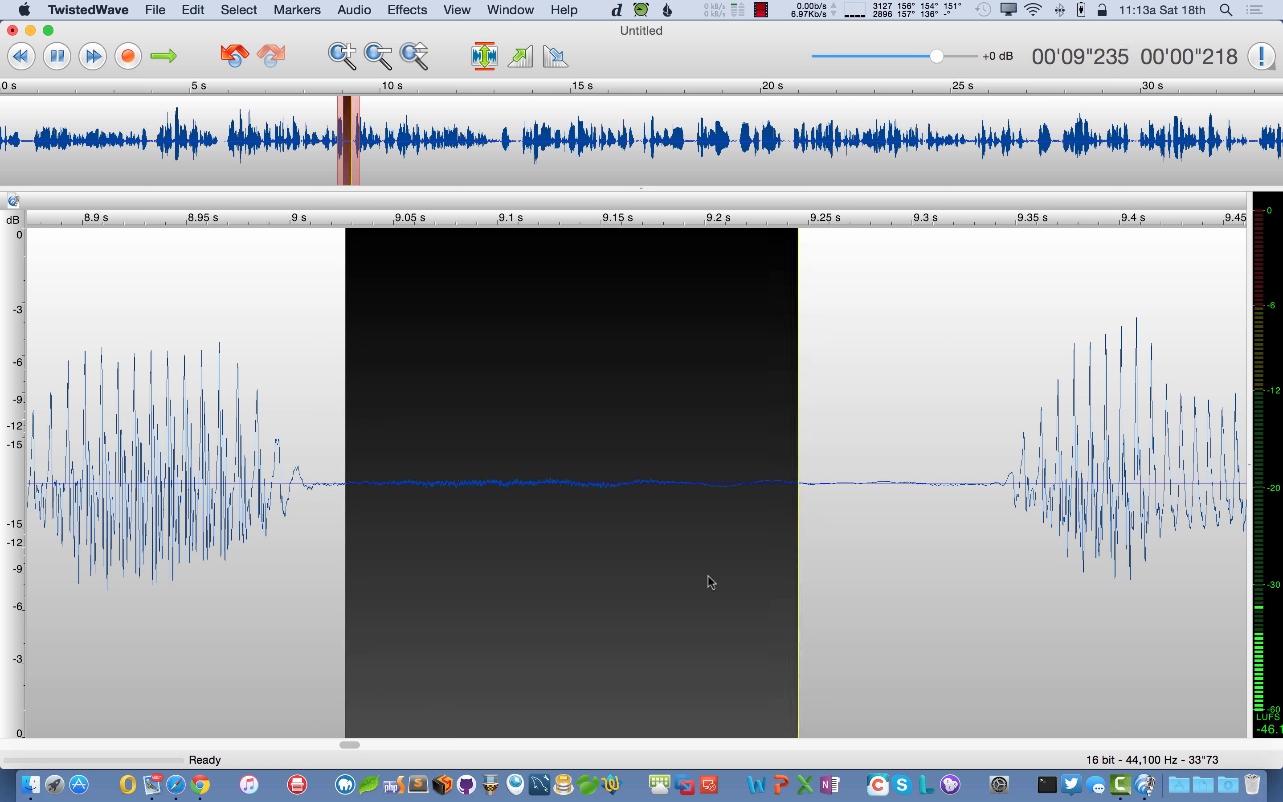
{"action": "key", "text": "Left"}
{"action": "scroll", "coordinate": [711, 581], "scroll_direction": "down", "scroll_amount": 5}
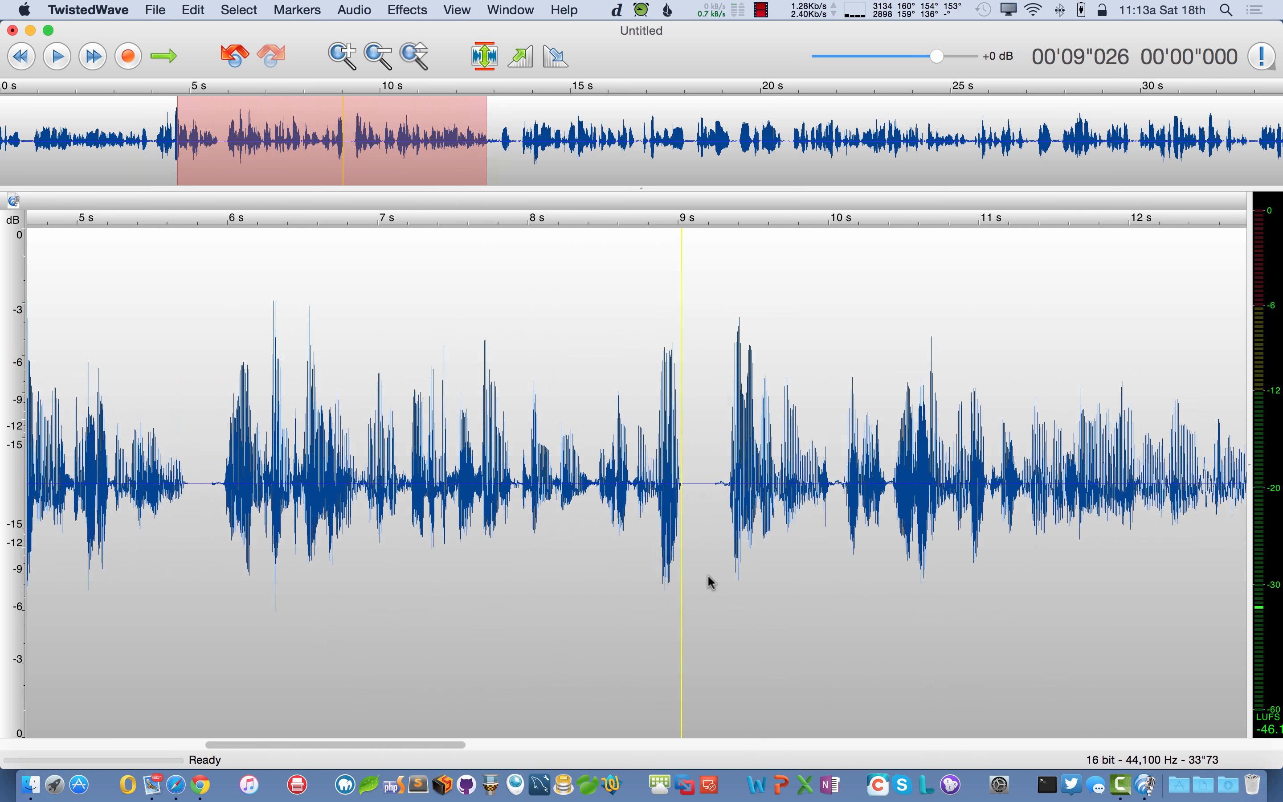
{"action": "scroll", "coordinate": [709, 578], "scroll_direction": "down", "scroll_amount": 5}
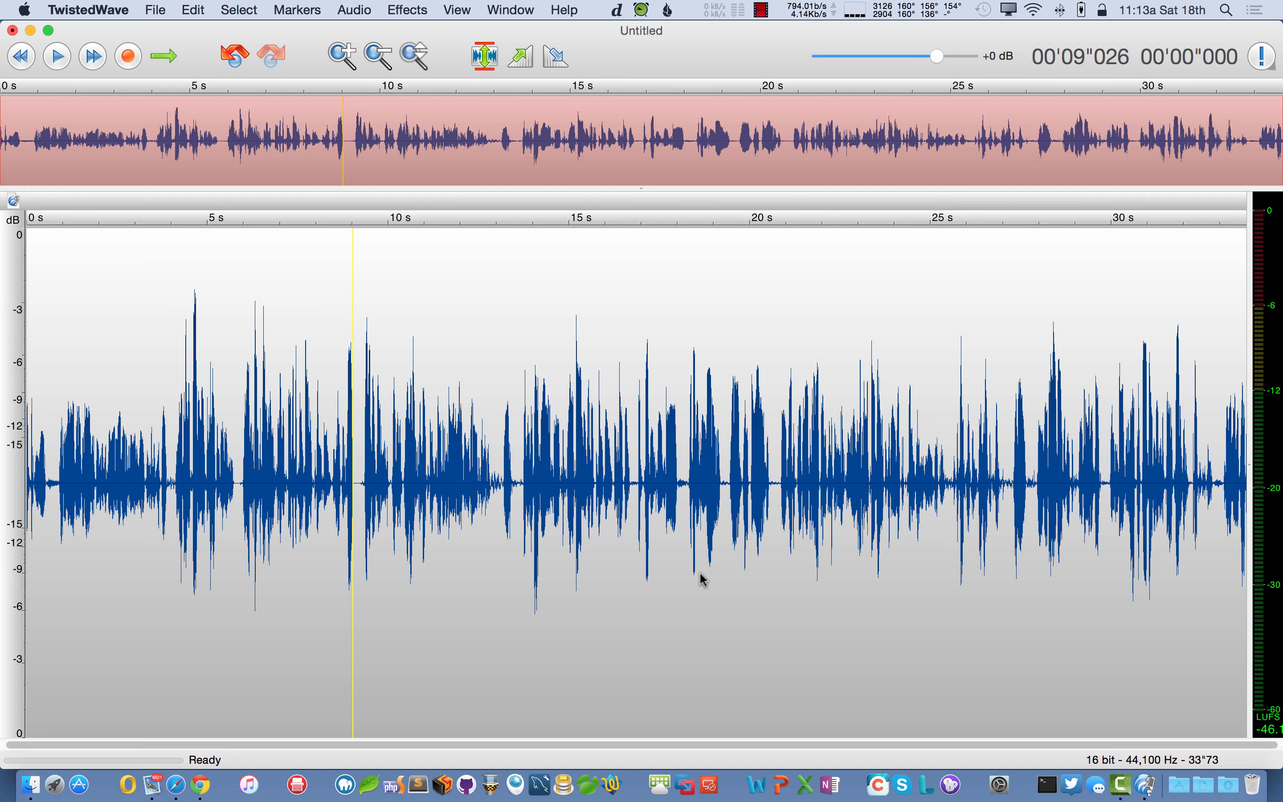
{"action": "scroll", "coordinate": [699, 571], "scroll_direction": "up", "scroll_amount": 2}
{"action": "scroll", "coordinate": [694, 568], "scroll_direction": "down", "scroll_amount": 2}
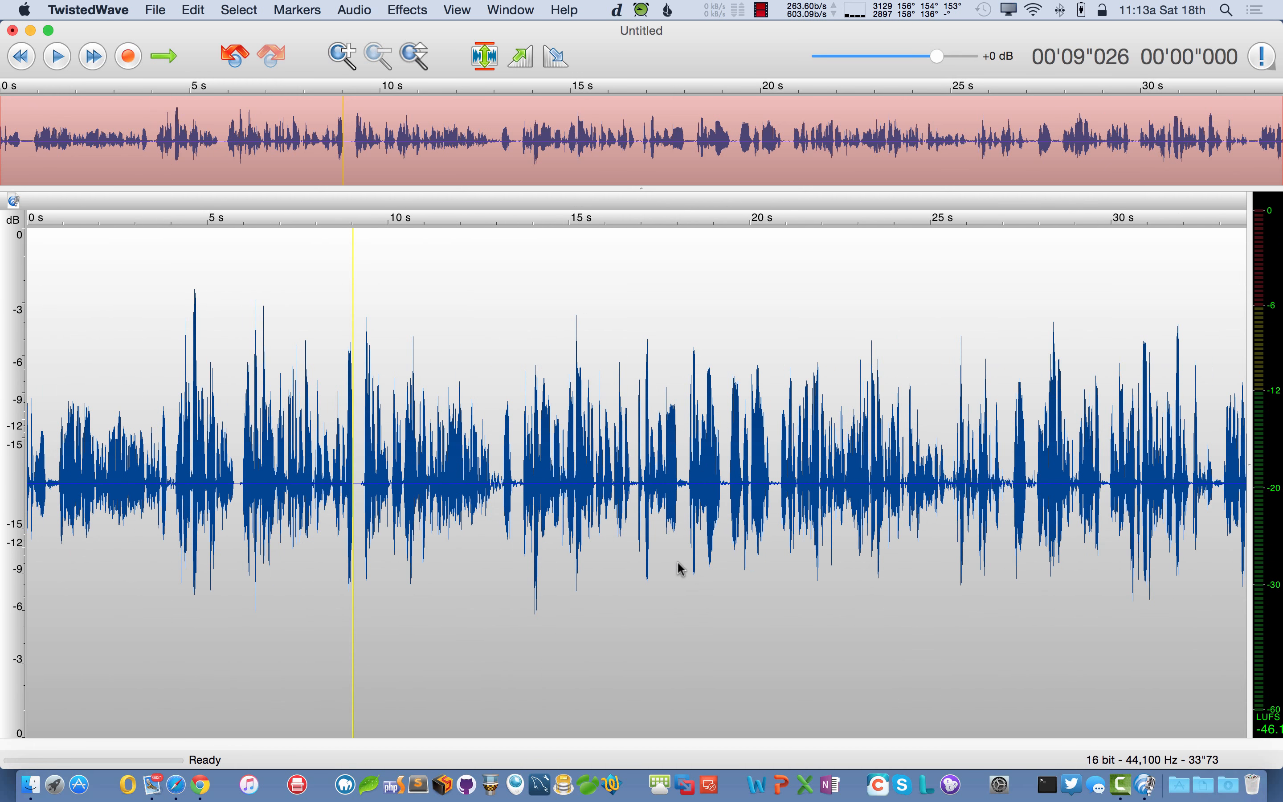
{"action": "scroll", "coordinate": [636, 563], "scroll_direction": "up", "scroll_amount": 1}
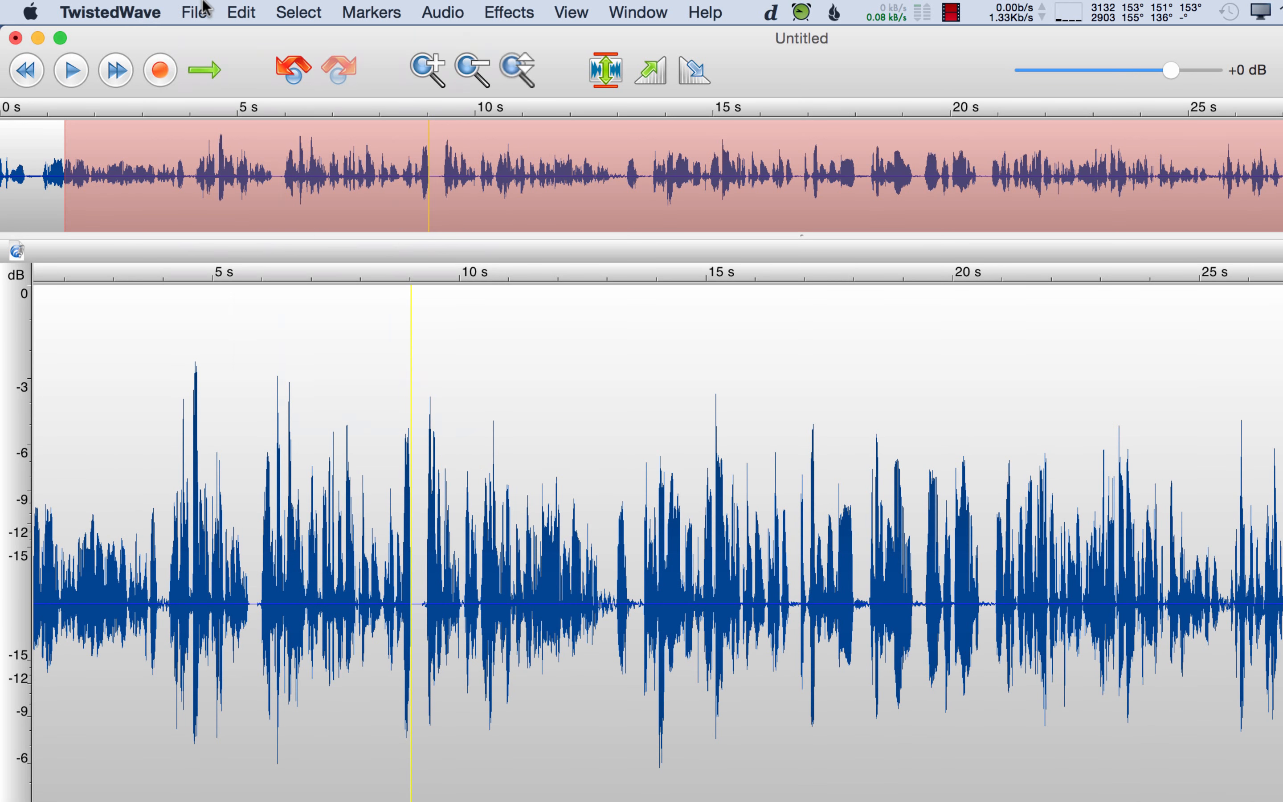
- Create a new 16-bit mono document, Untitled 3, and record a 12.7-second voice take
{"action": "left_click", "coordinate": [203, 8]}
{"action": "left_click", "coordinate": [209, 35]}
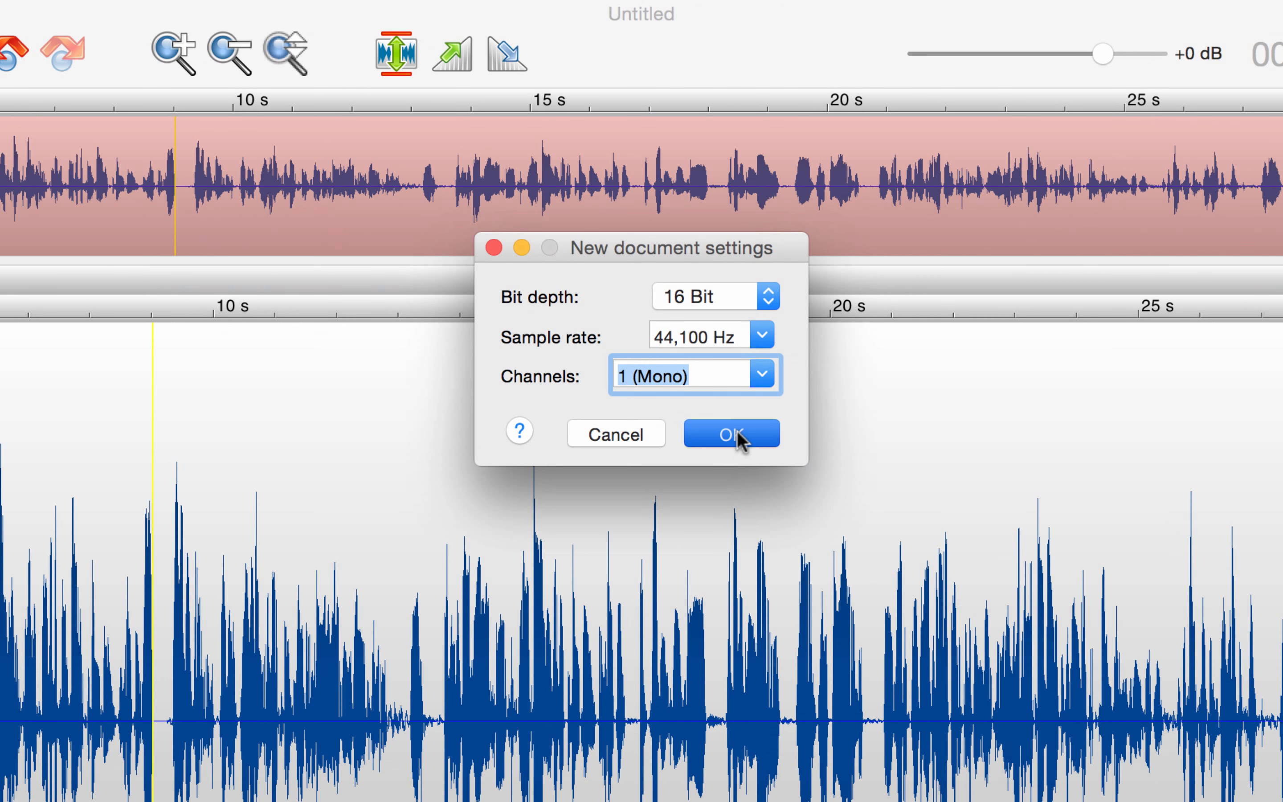
{"action": "left_click", "coordinate": [737, 431]}
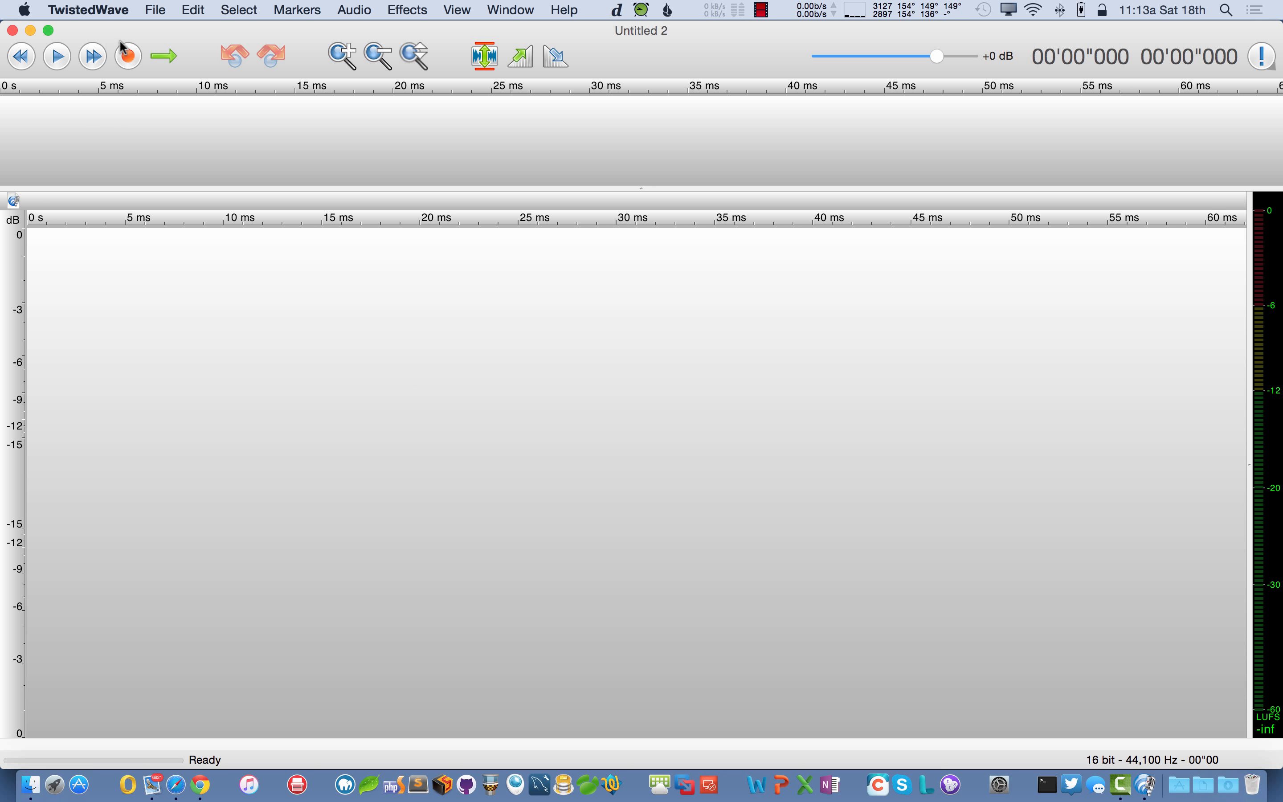
{"action": "left_click", "coordinate": [122, 56]}
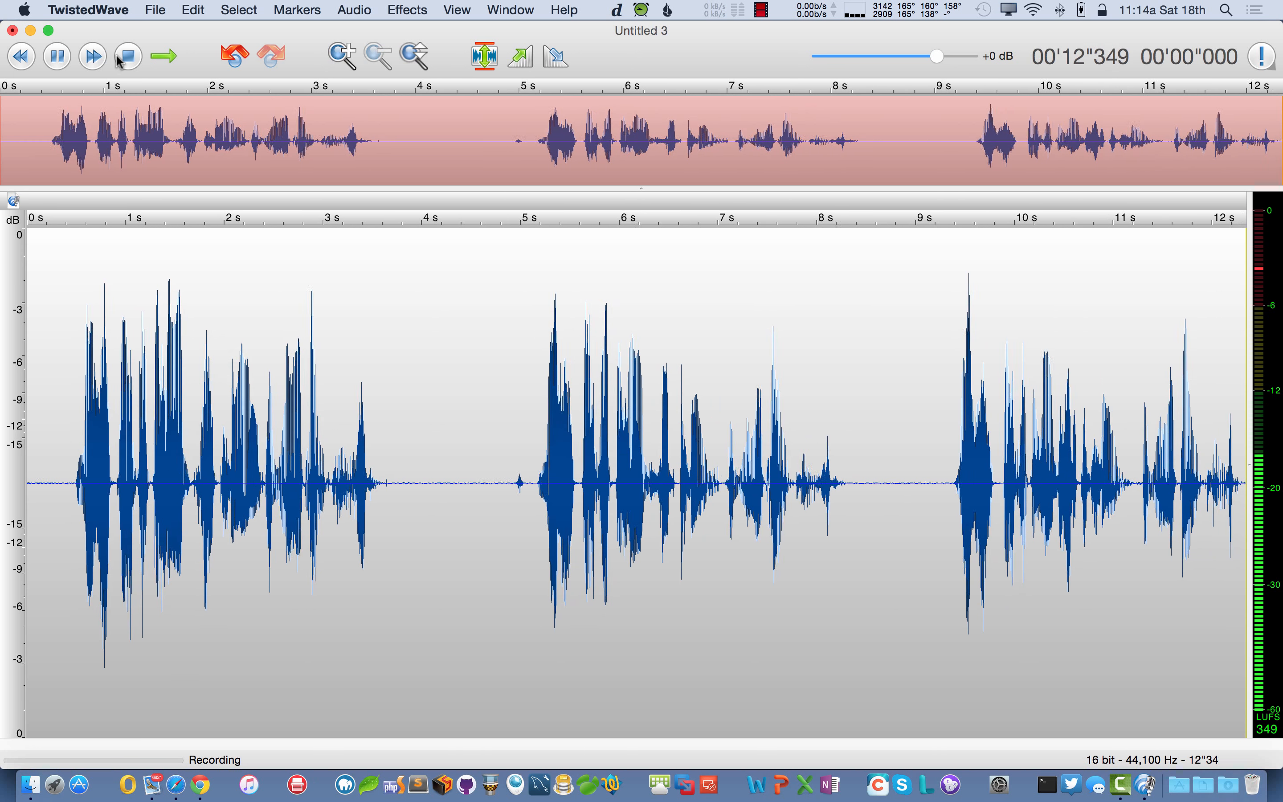
{"action": "left_click", "coordinate": [120, 62]}
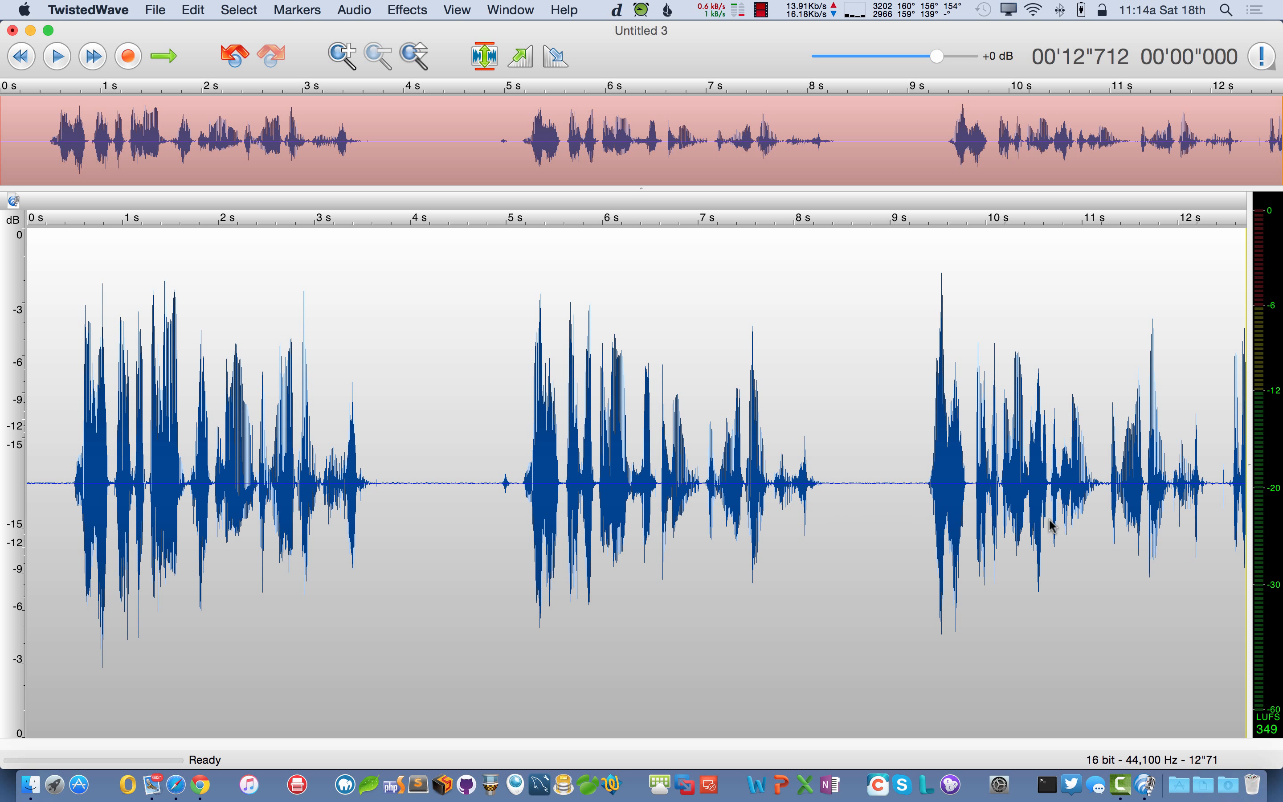
- Select the tail after the last word from about 12.4 s, listen to it, and delete it
{"action": "scroll", "coordinate": [1048, 522], "scroll_direction": "up", "scroll_amount": 5}
{"action": "scroll", "coordinate": [1048, 521], "scroll_direction": "right", "scroll_amount": 3}
{"action": "scroll", "coordinate": [895, 500], "scroll_direction": "right", "scroll_amount": 3}
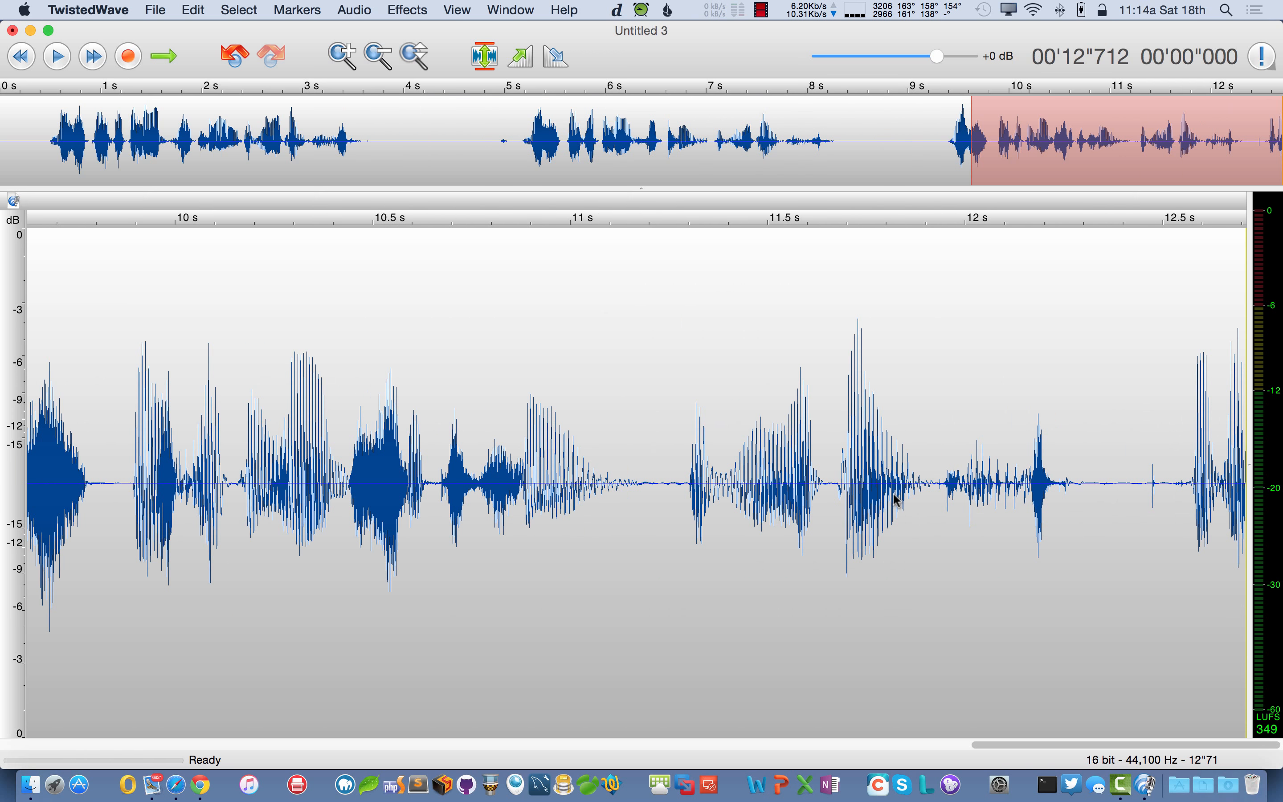
{"action": "left_click", "coordinate": [1118, 510], "text": "shift"}
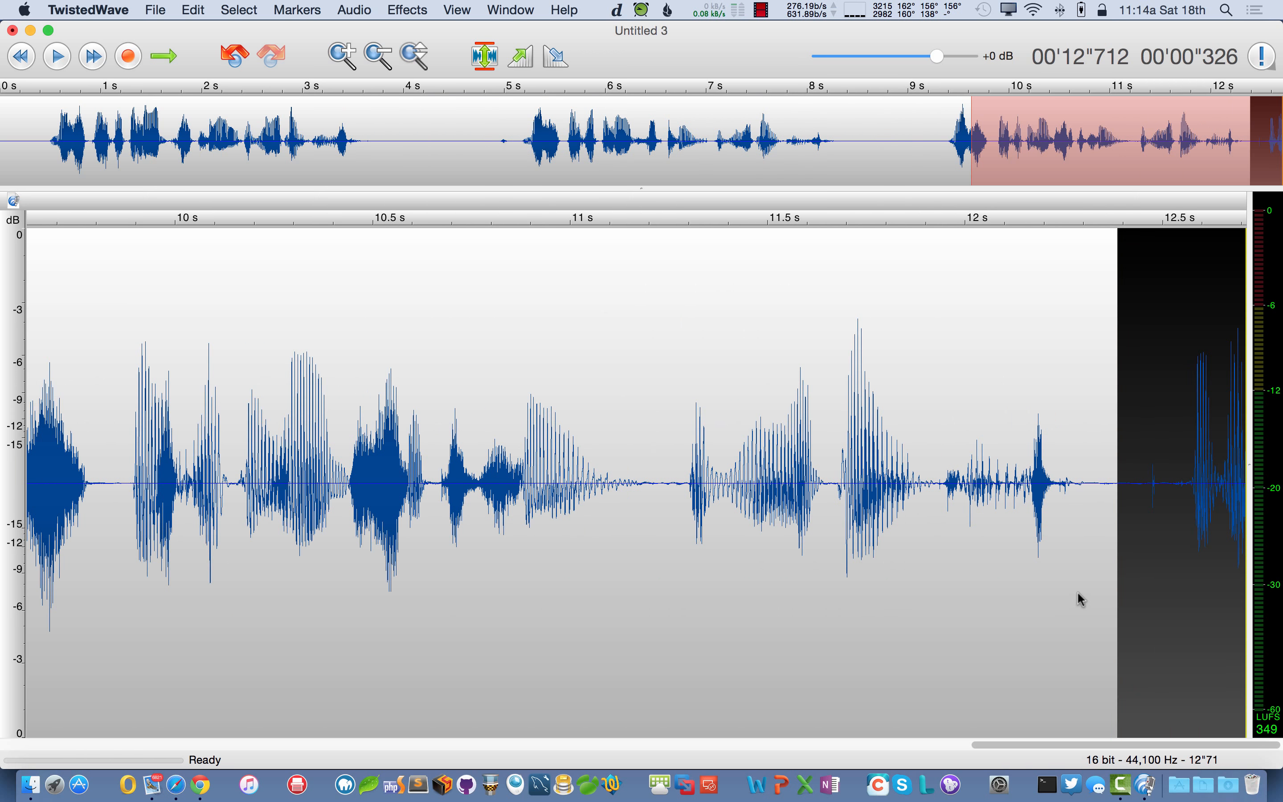
{"action": "key", "text": "space"}
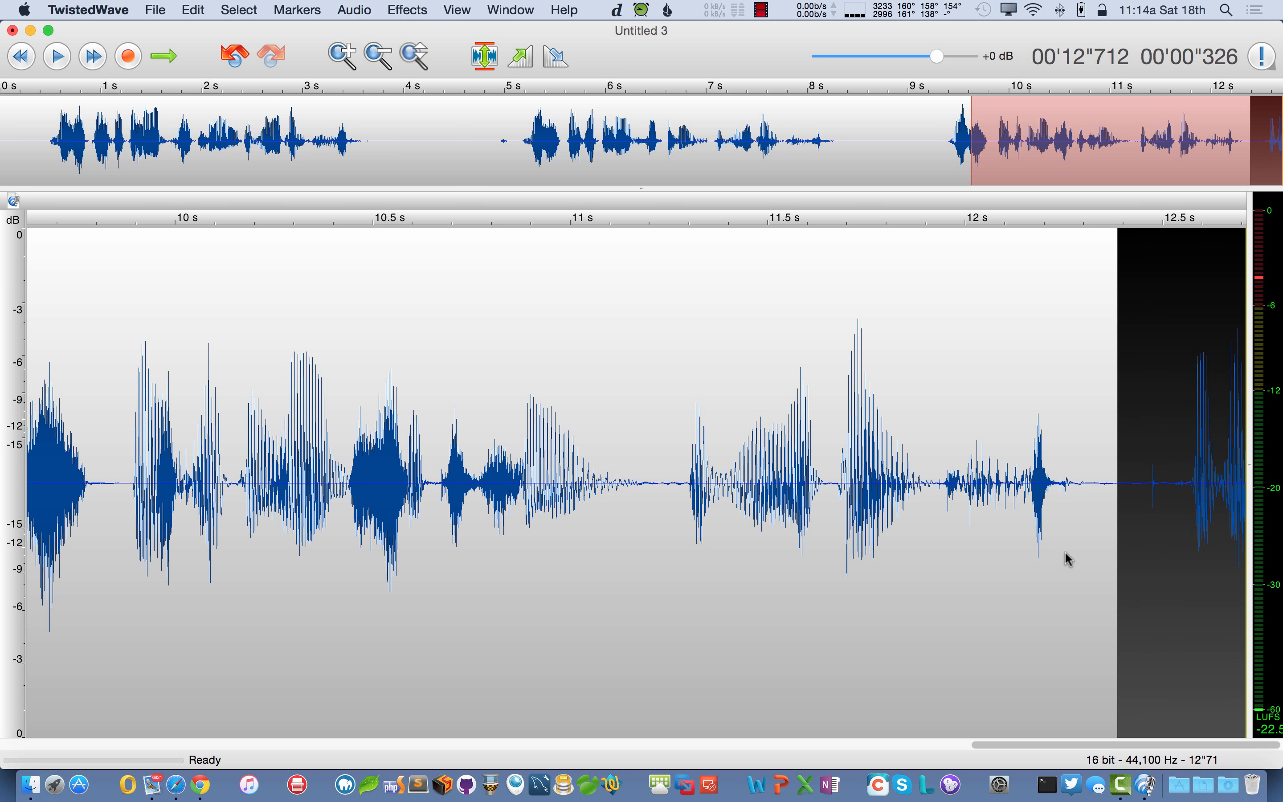
{"action": "key", "text": "BackSpace"}
{"action": "scroll", "coordinate": [1068, 556], "scroll_direction": "down", "scroll_amount": 10}
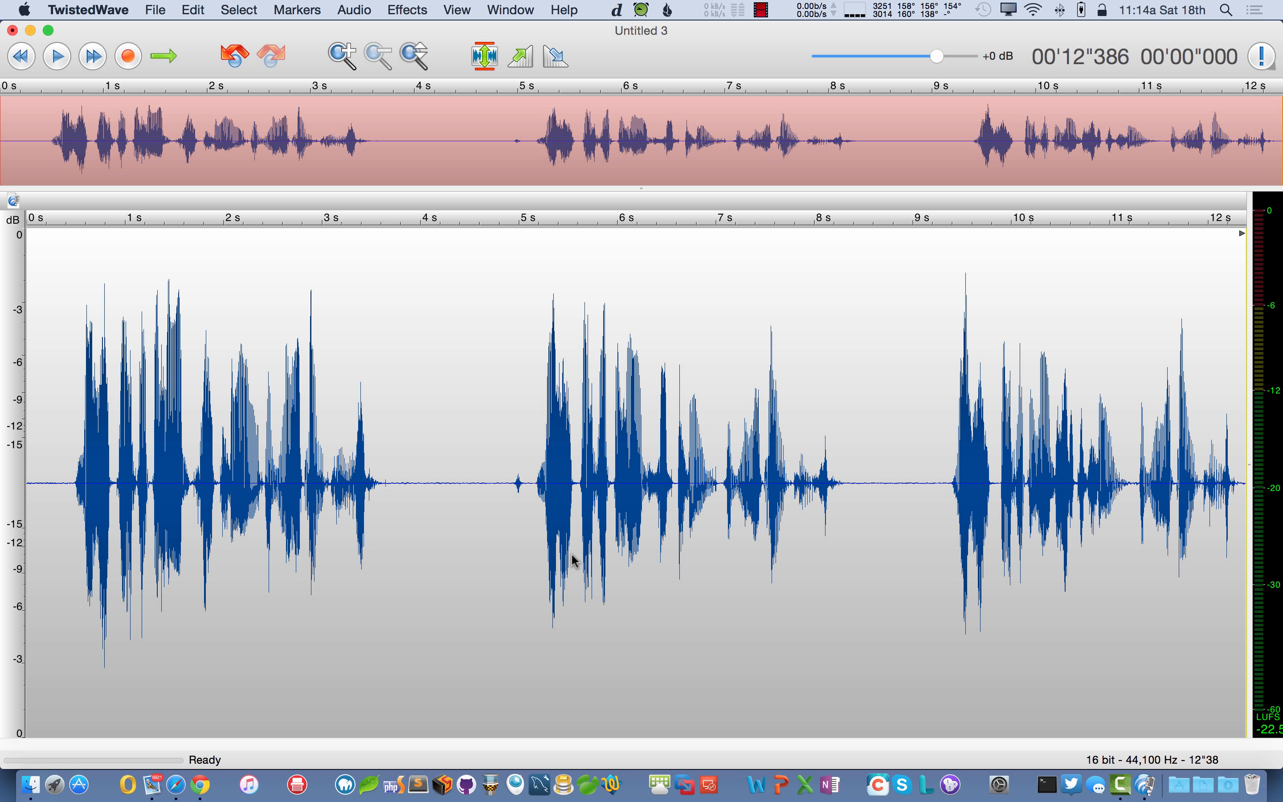
- Find Detect Silences by searching 'sile' and apply Delete Silences and Mark, leaving a 9.38 s take
{"action": "left_click", "coordinate": [579, 9]}
{"action": "left_click", "coordinate": [579, 10]}
{"action": "left_click", "coordinate": [579, 9]}
{"action": "type", "text": "sile"}
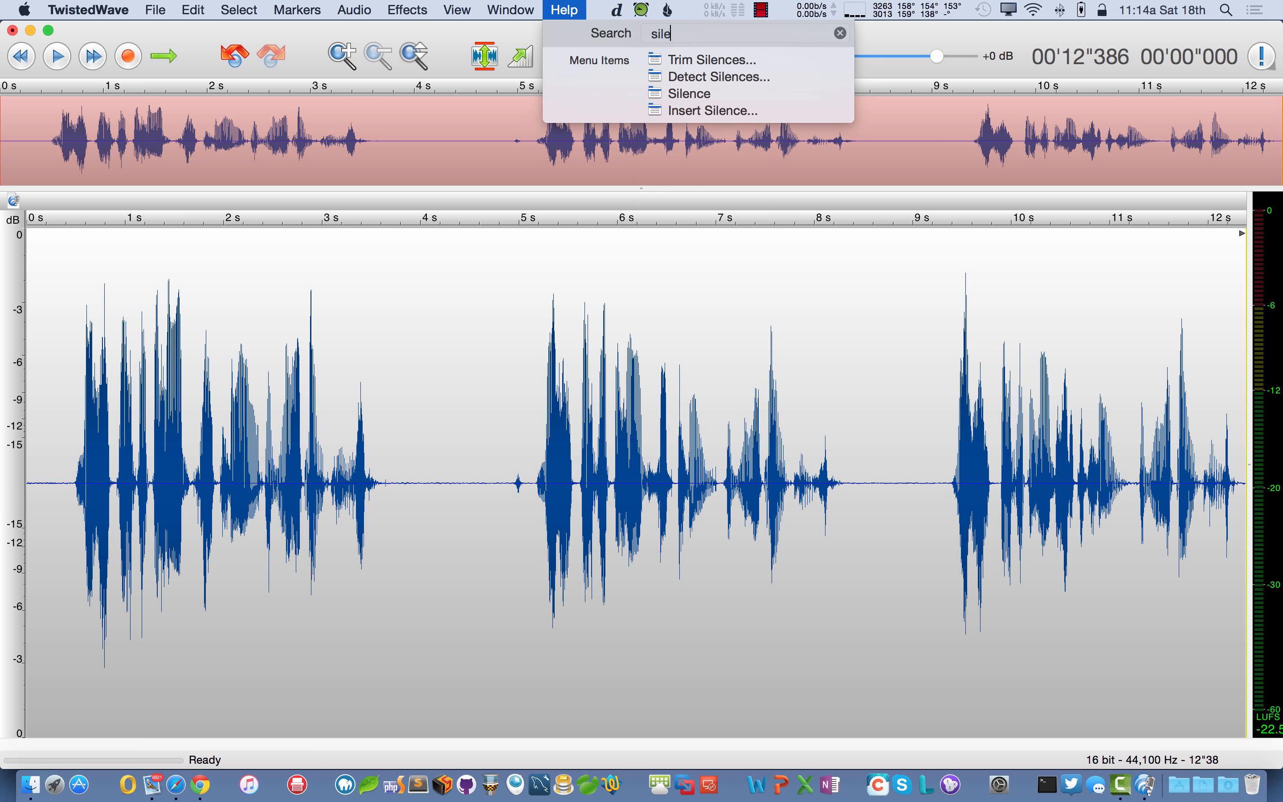
{"action": "left_click", "coordinate": [690, 78]}
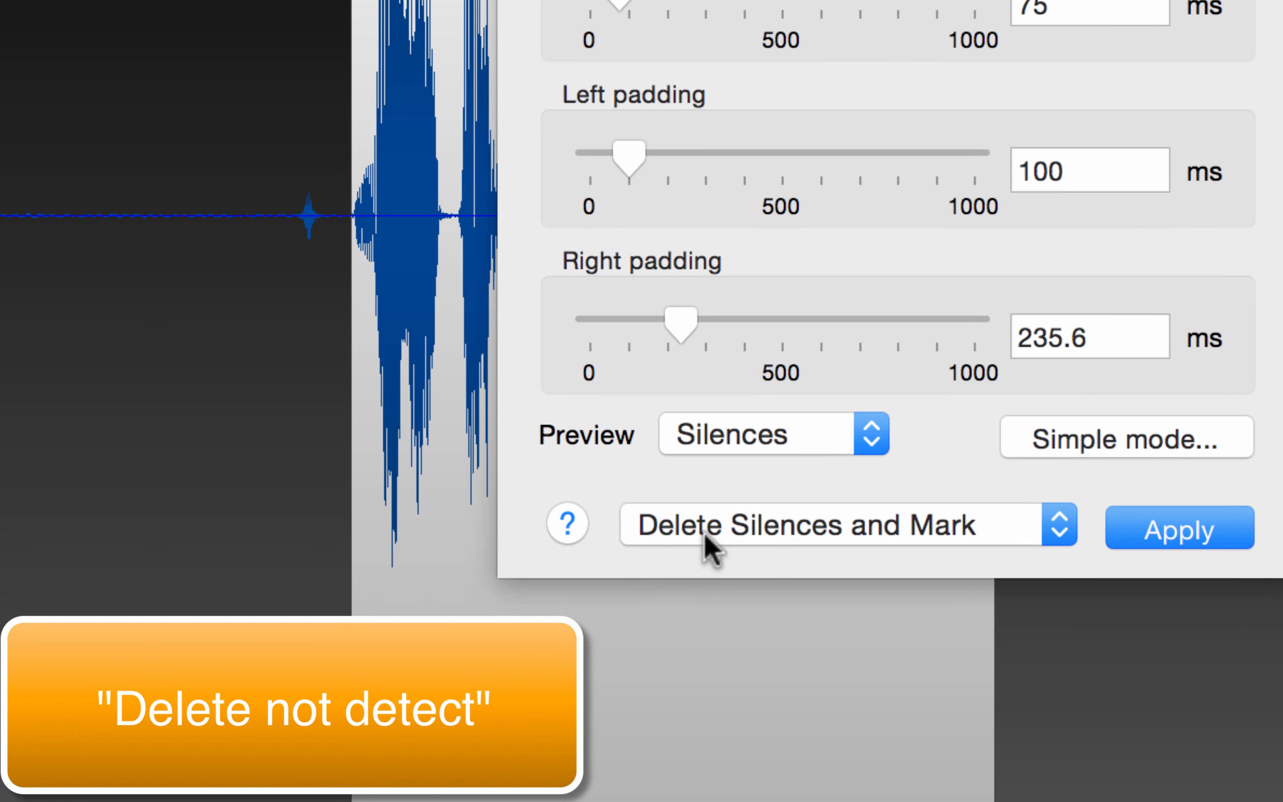
{"action": "left_click", "coordinate": [1188, 538]}
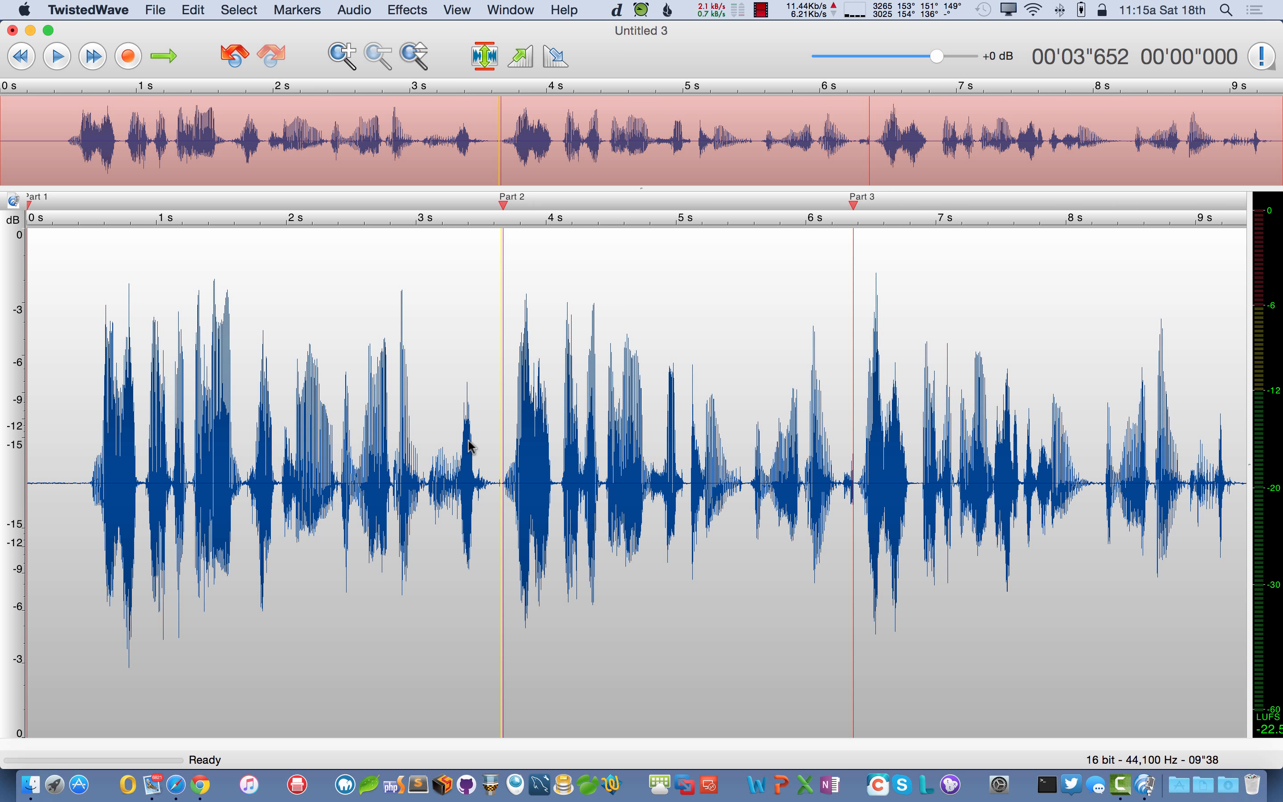
- In Split by Markers, rename the three output files to Part 14, Part 15 and Part 16
{"action": "left_click", "coordinate": [297, 9]}
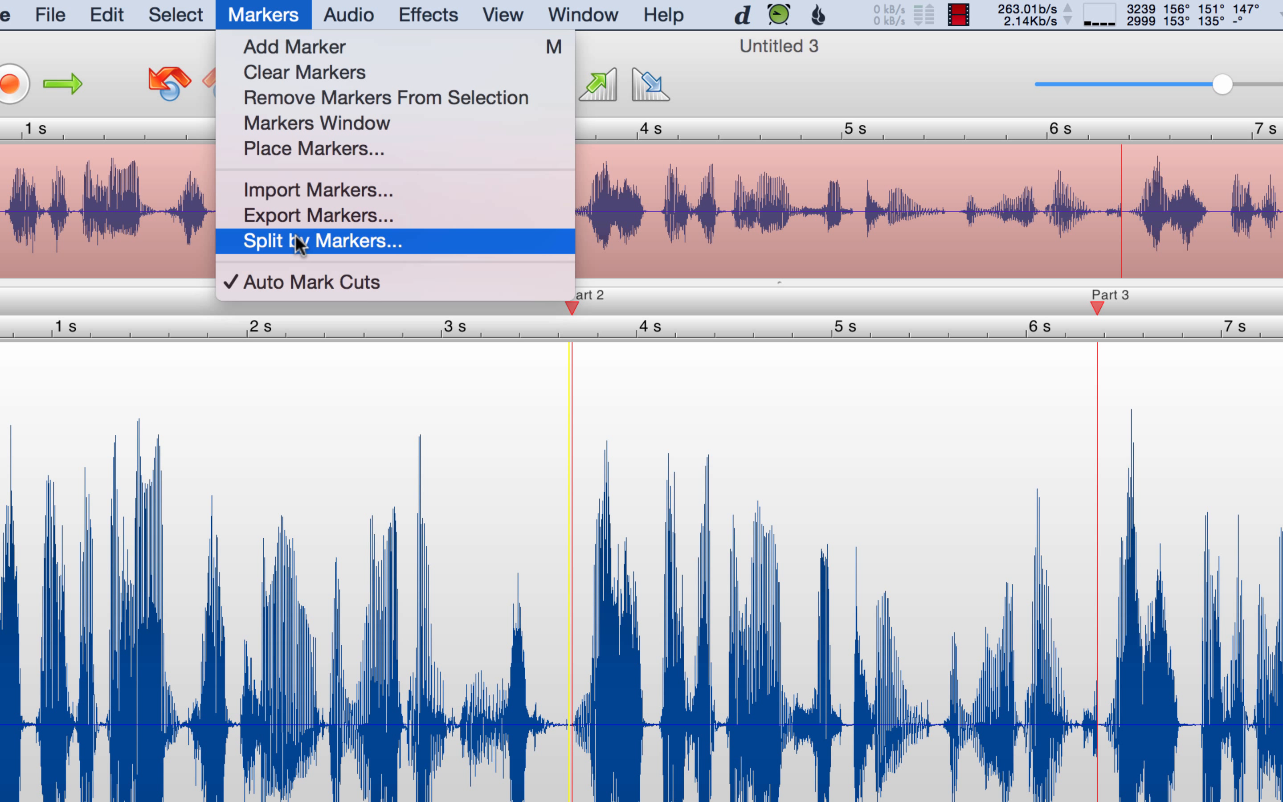
{"action": "left_click", "coordinate": [295, 236]}
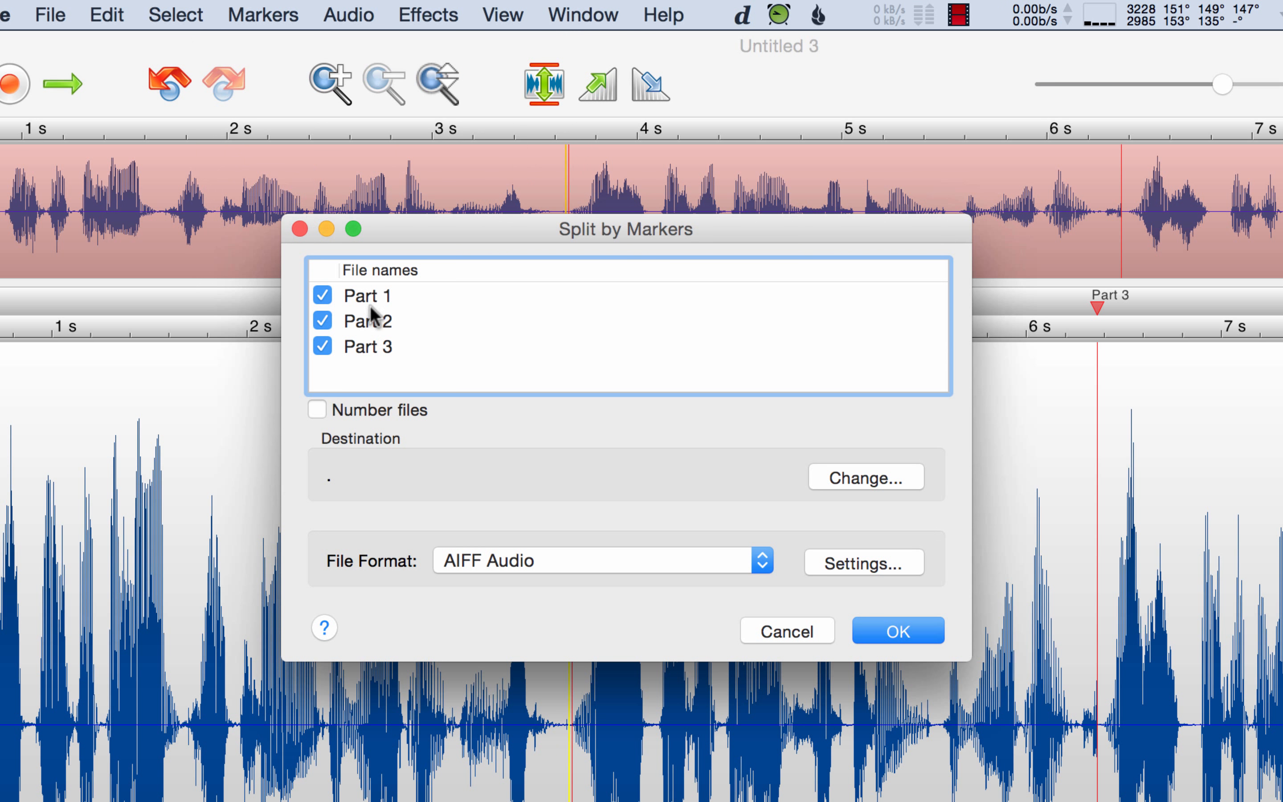
{"action": "left_click", "coordinate": [368, 295]}
{"action": "left_click", "coordinate": [395, 295]}
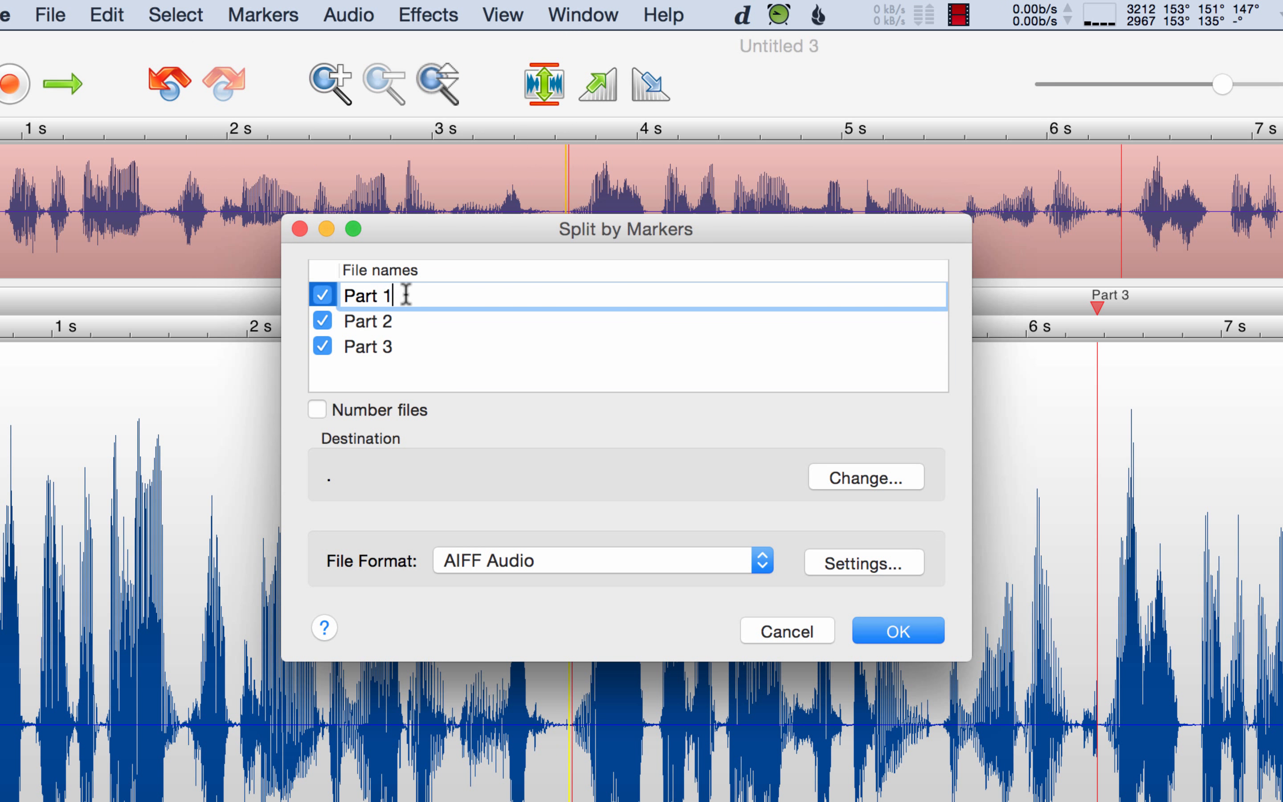
{"action": "type", "text": "4"}
{"action": "left_click", "coordinate": [371, 322]}
{"action": "left_click", "coordinate": [415, 321]}
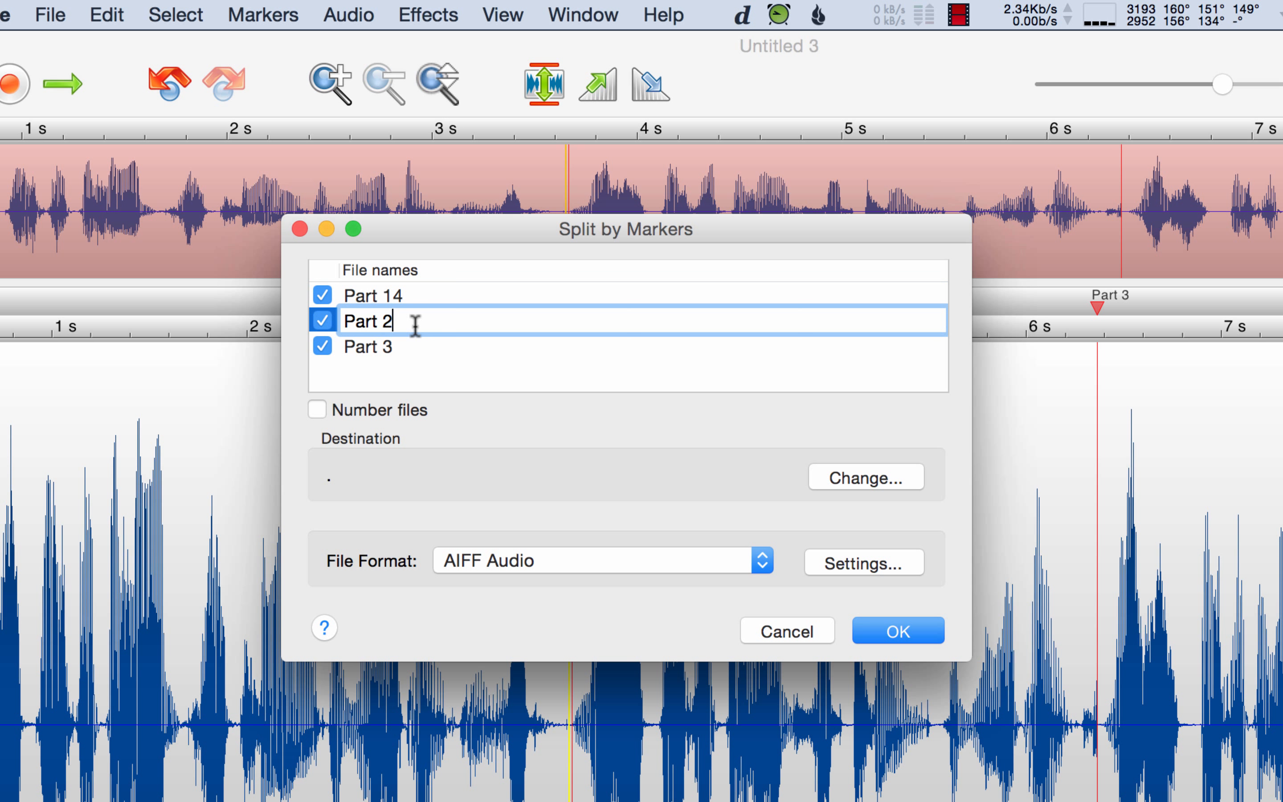
{"action": "key", "text": "BackSpace"}
{"action": "type", "text": "15"}
{"action": "left_click", "coordinate": [396, 351]}
{"action": "left_click", "coordinate": [393, 347]}
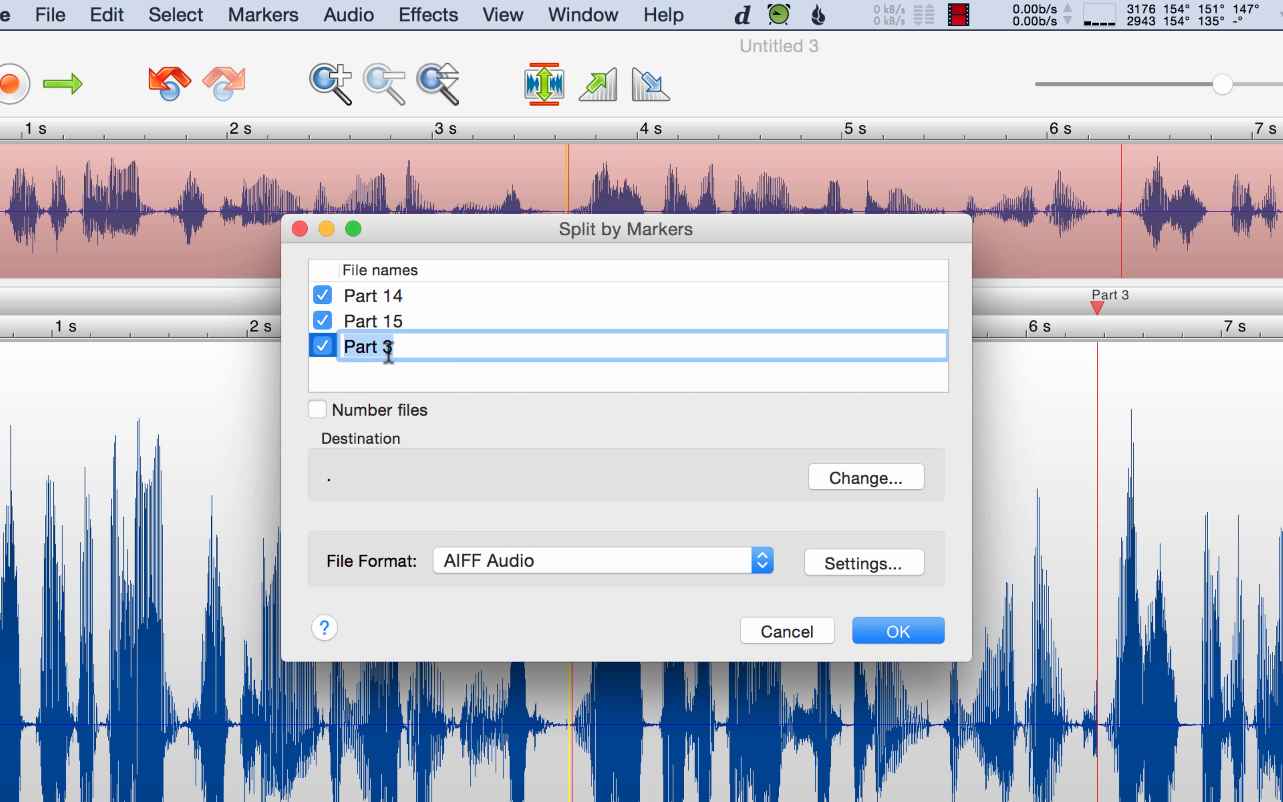
{"action": "key", "text": "BackSpace"}
{"action": "type", "text": "16"}
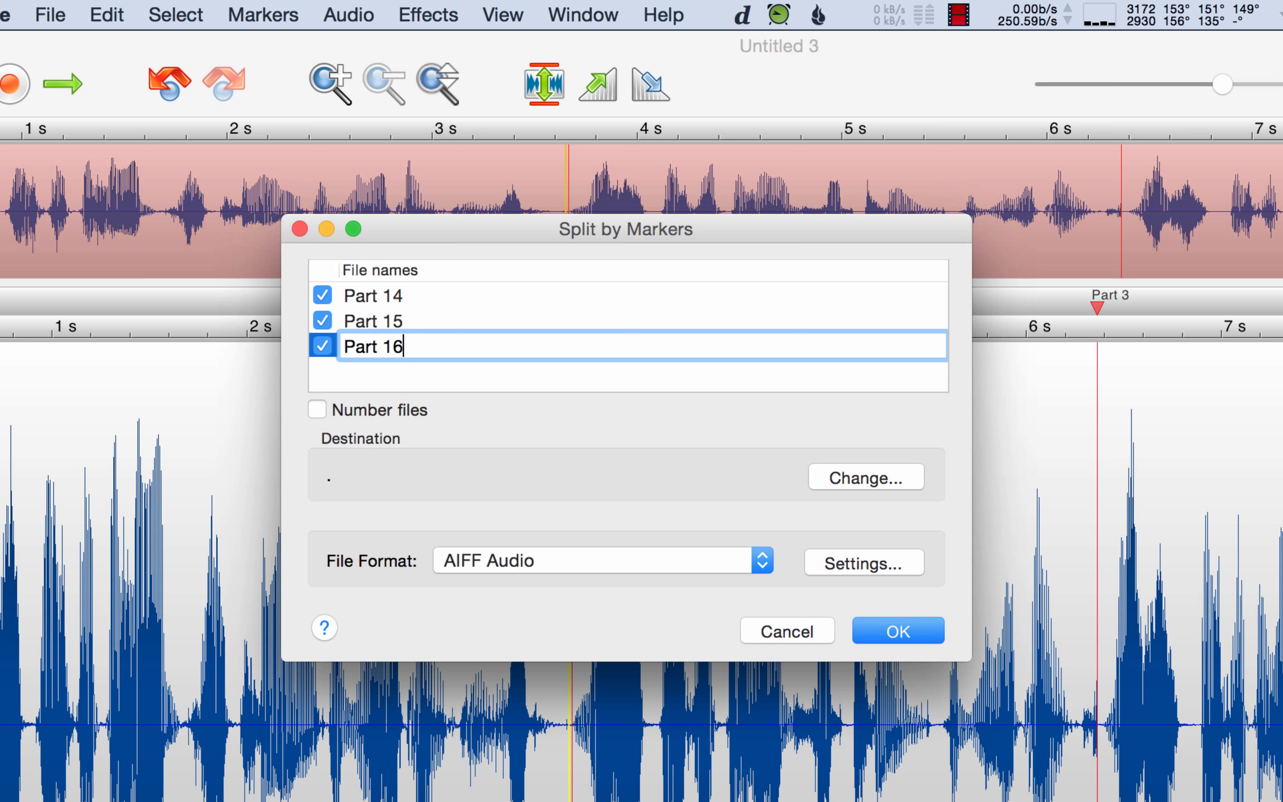
- Set the destination to the Desktop's Demo folder and split into AIFF files
{"action": "left_click", "coordinate": [844, 484]}
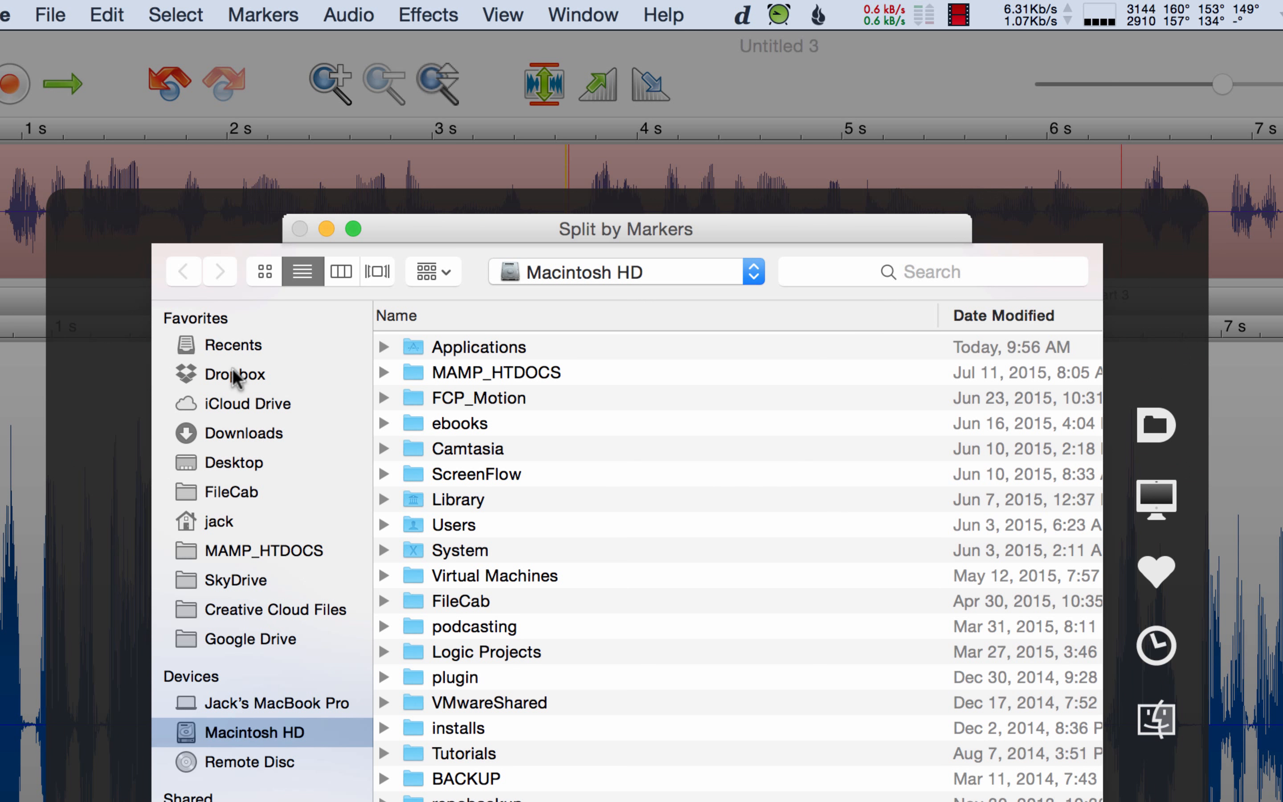
{"action": "left_click", "coordinate": [214, 467]}
{"action": "left_click", "coordinate": [485, 346]}
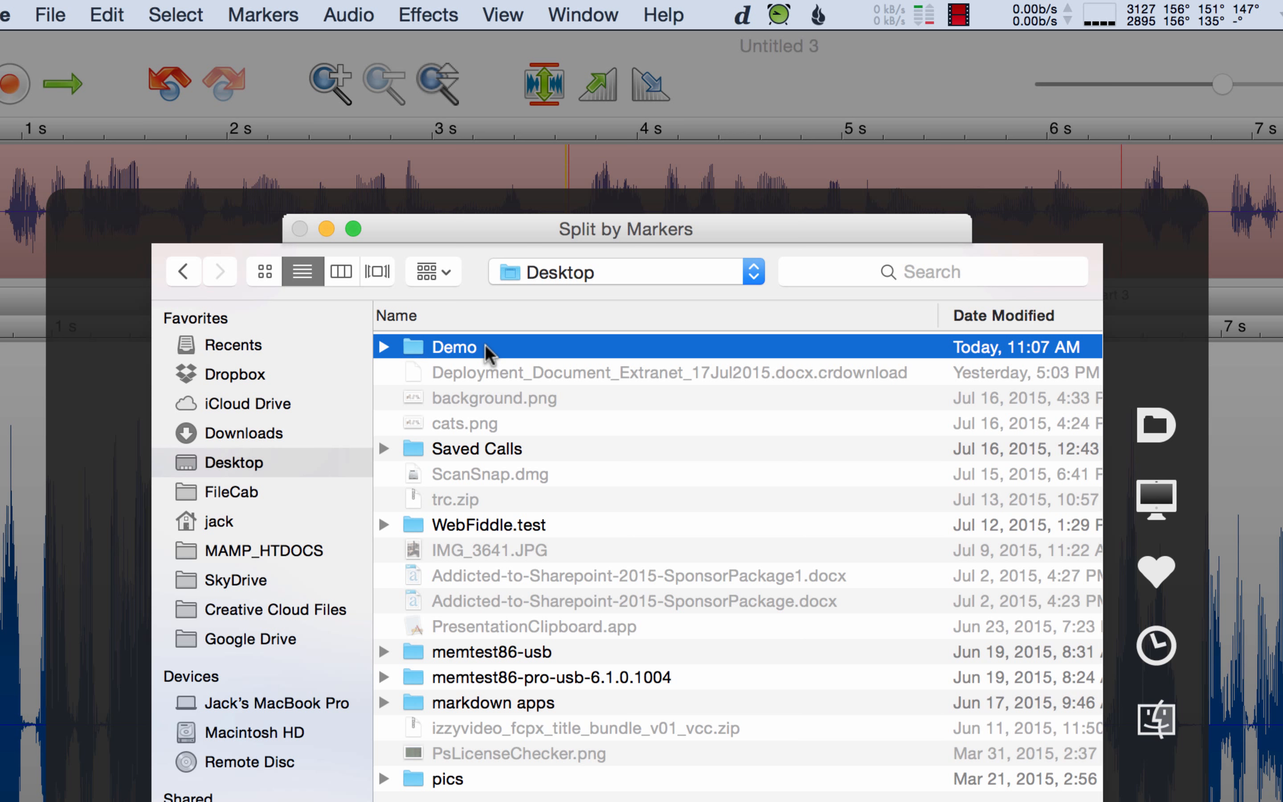
{"action": "double_click", "coordinate": [485, 345]}
{"action": "key", "text": "Return"}
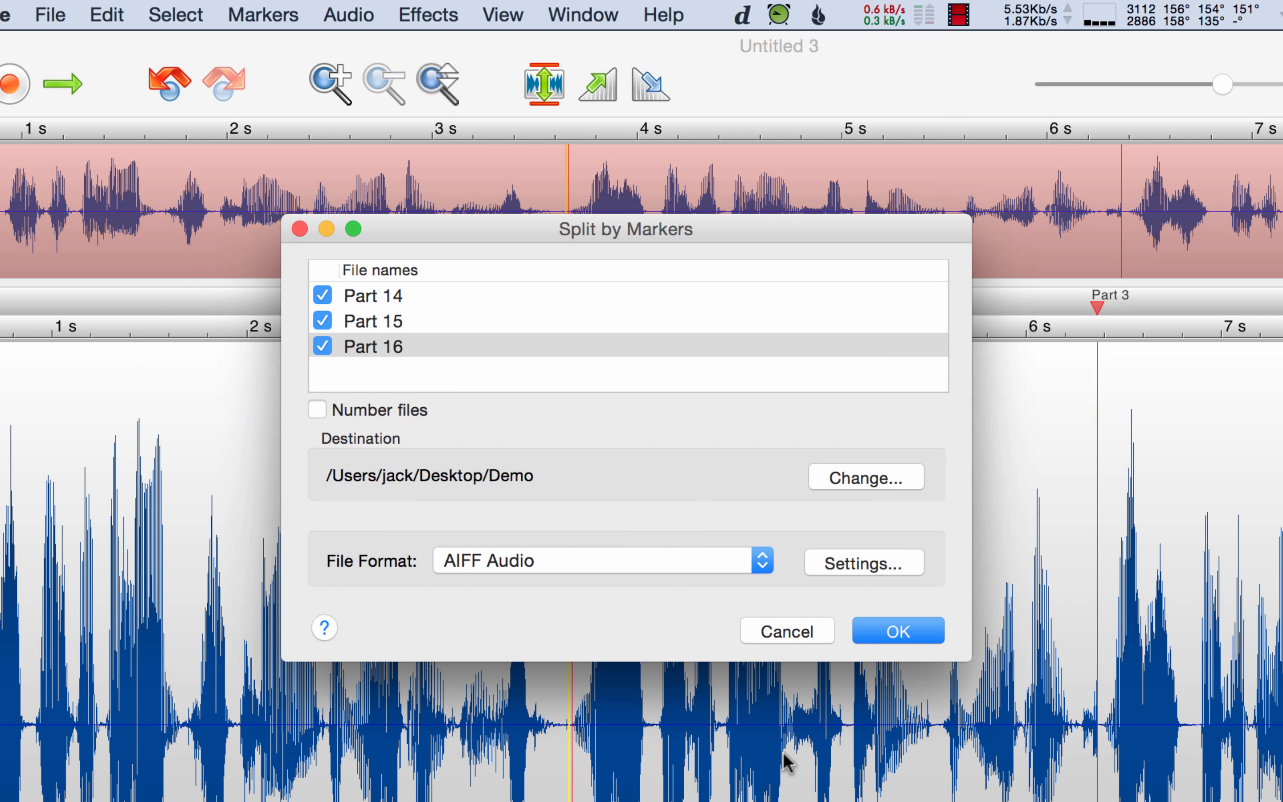
{"action": "left_click", "coordinate": [888, 633]}
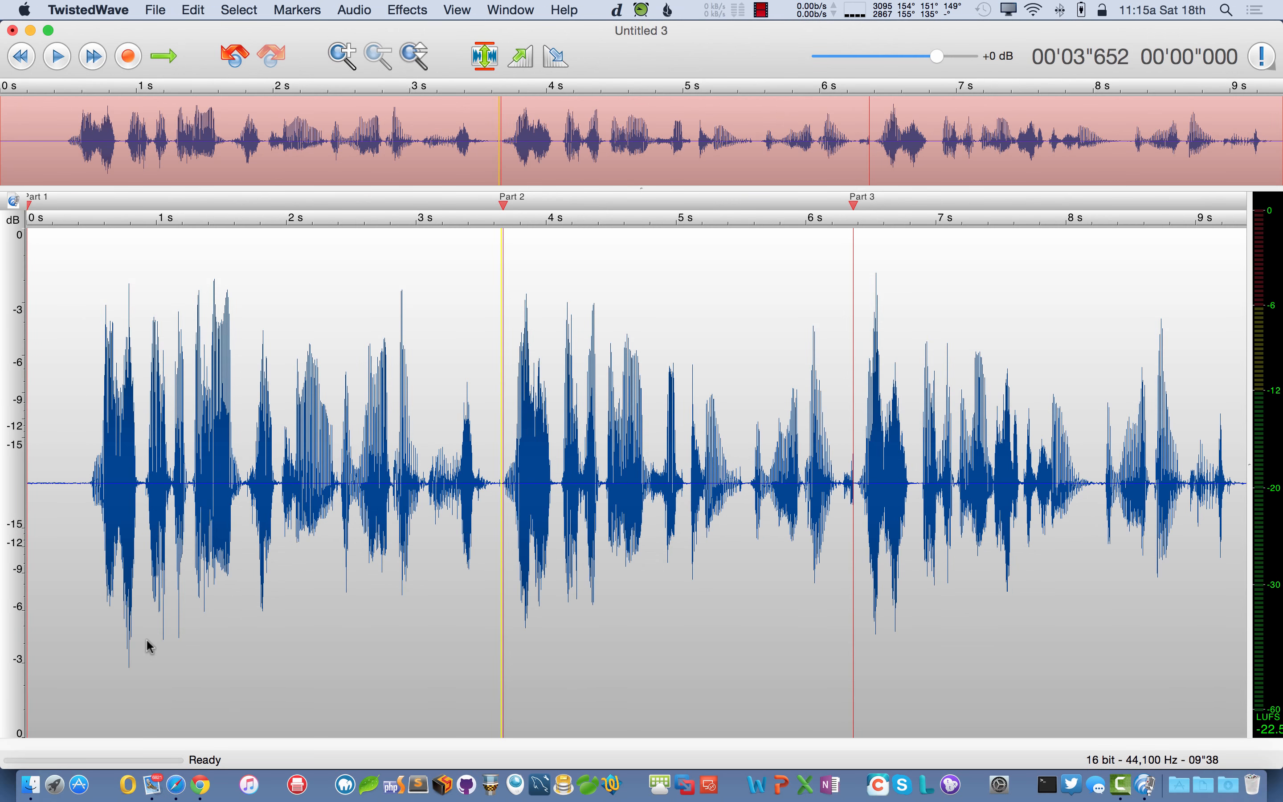
- Open Desktop > Demo in Finder, check each of Part 14–16.aif, then close the window
{"action": "left_click", "coordinate": [30, 785]}
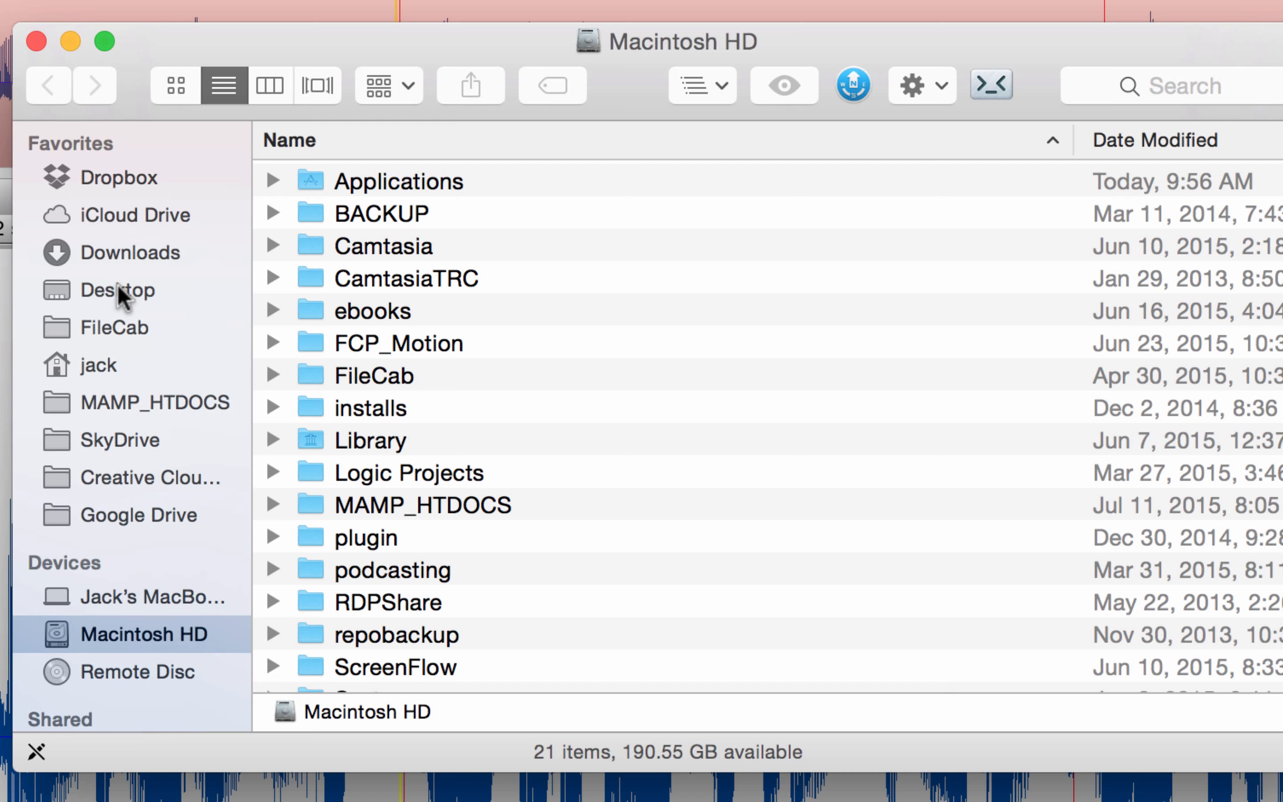
{"action": "left_click", "coordinate": [120, 291]}
{"action": "left_click", "coordinate": [339, 263]}
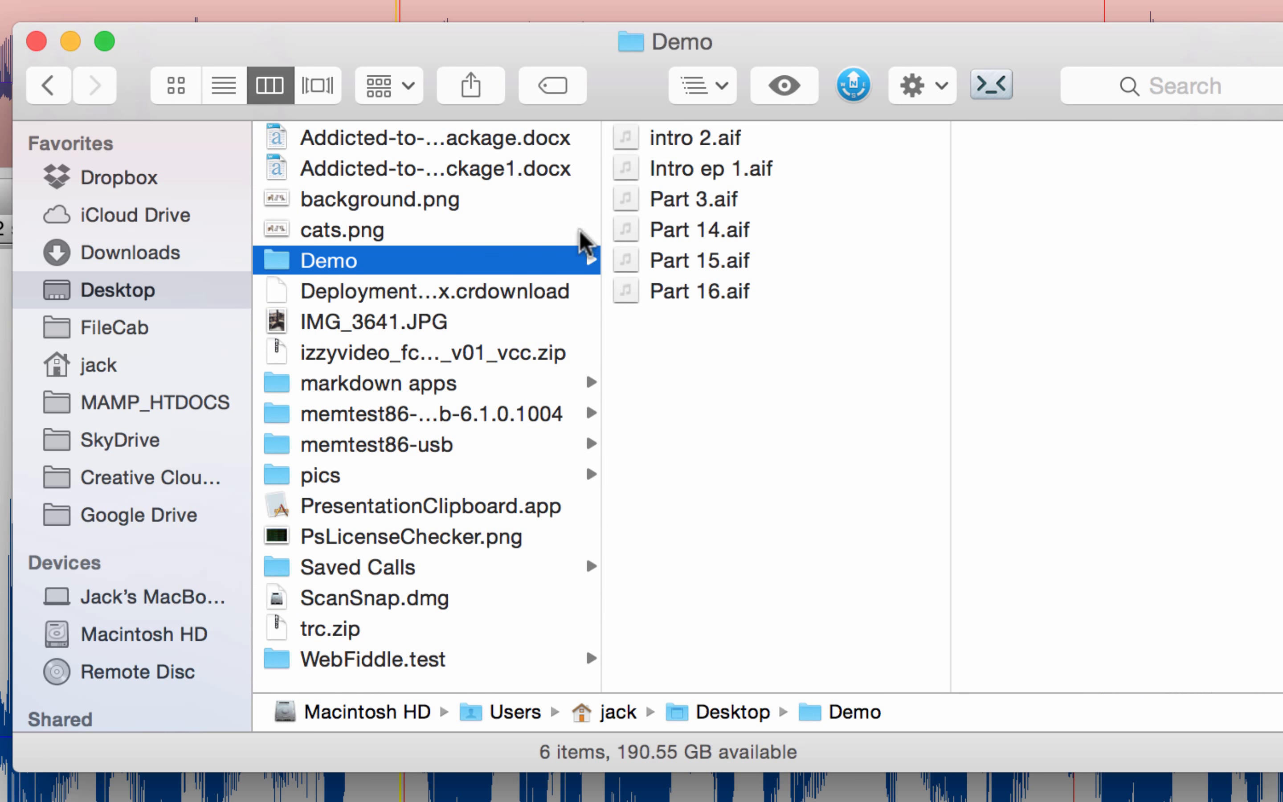
{"action": "left_click", "coordinate": [722, 232]}
{"action": "left_click", "coordinate": [713, 261]}
{"action": "left_click", "coordinate": [721, 292]}
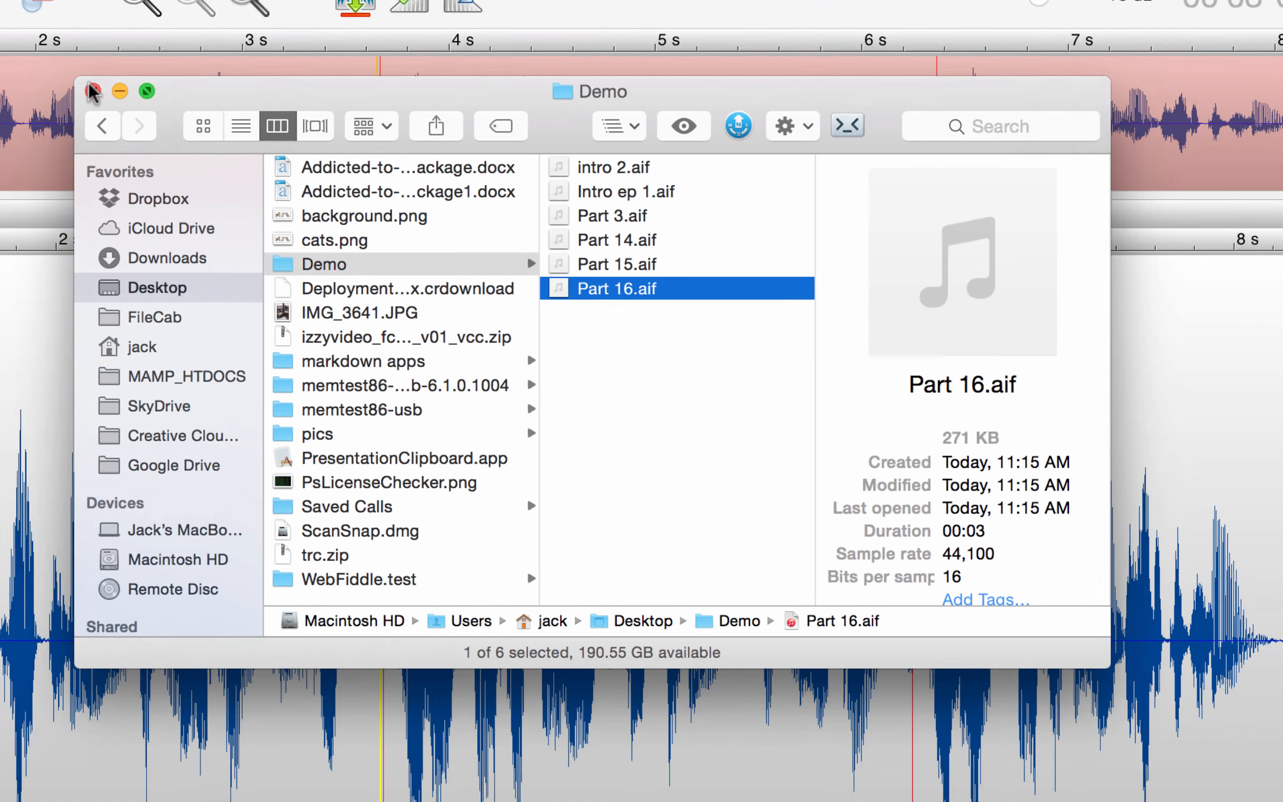
{"action": "key", "text": "super+w"}
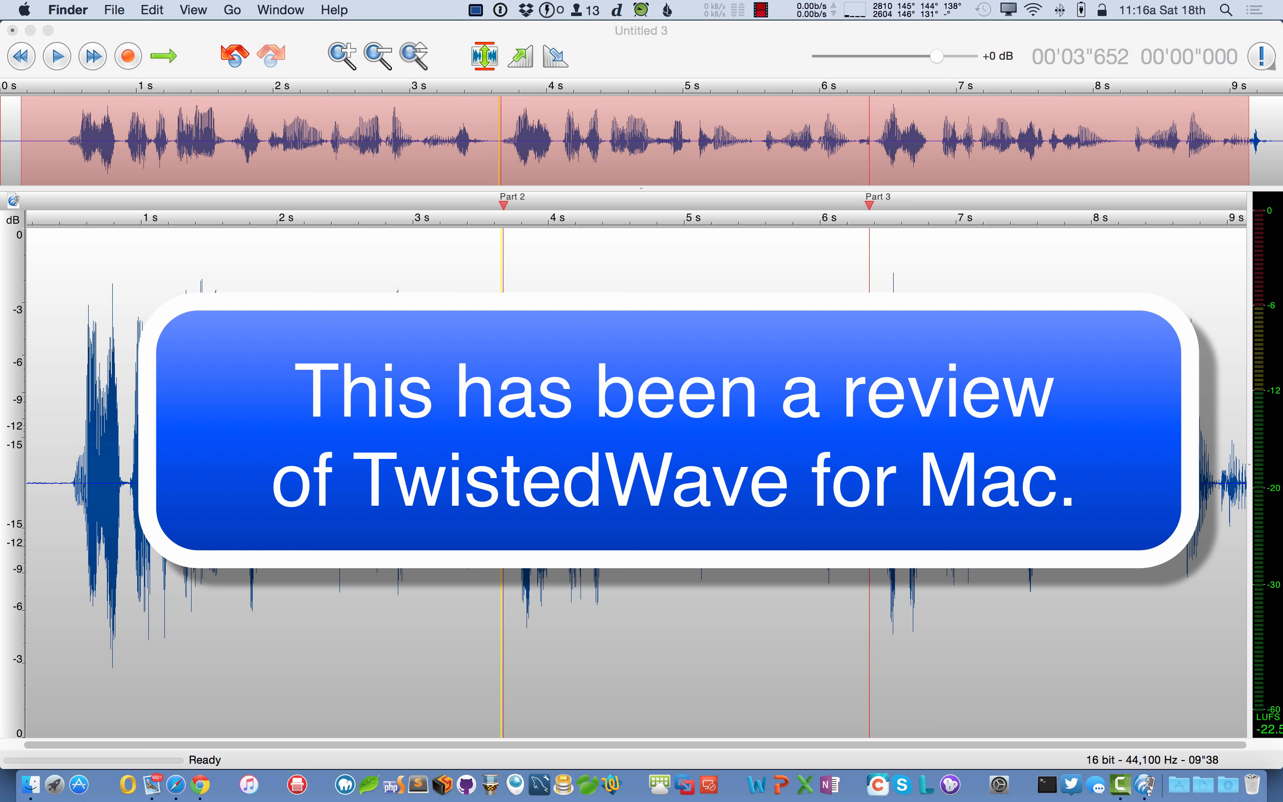
{"action": "scroll", "coordinate": [492, 362], "scroll_direction": "up", "scroll_amount": 3}
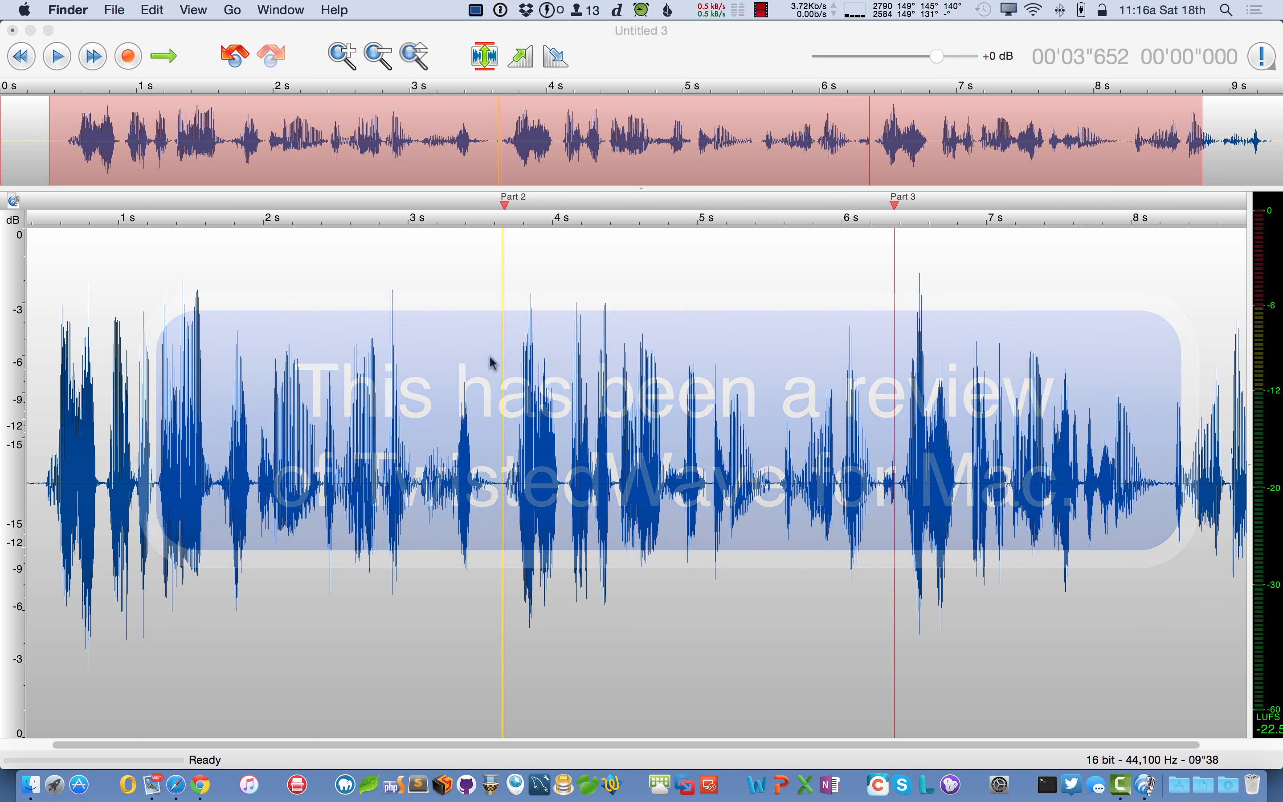